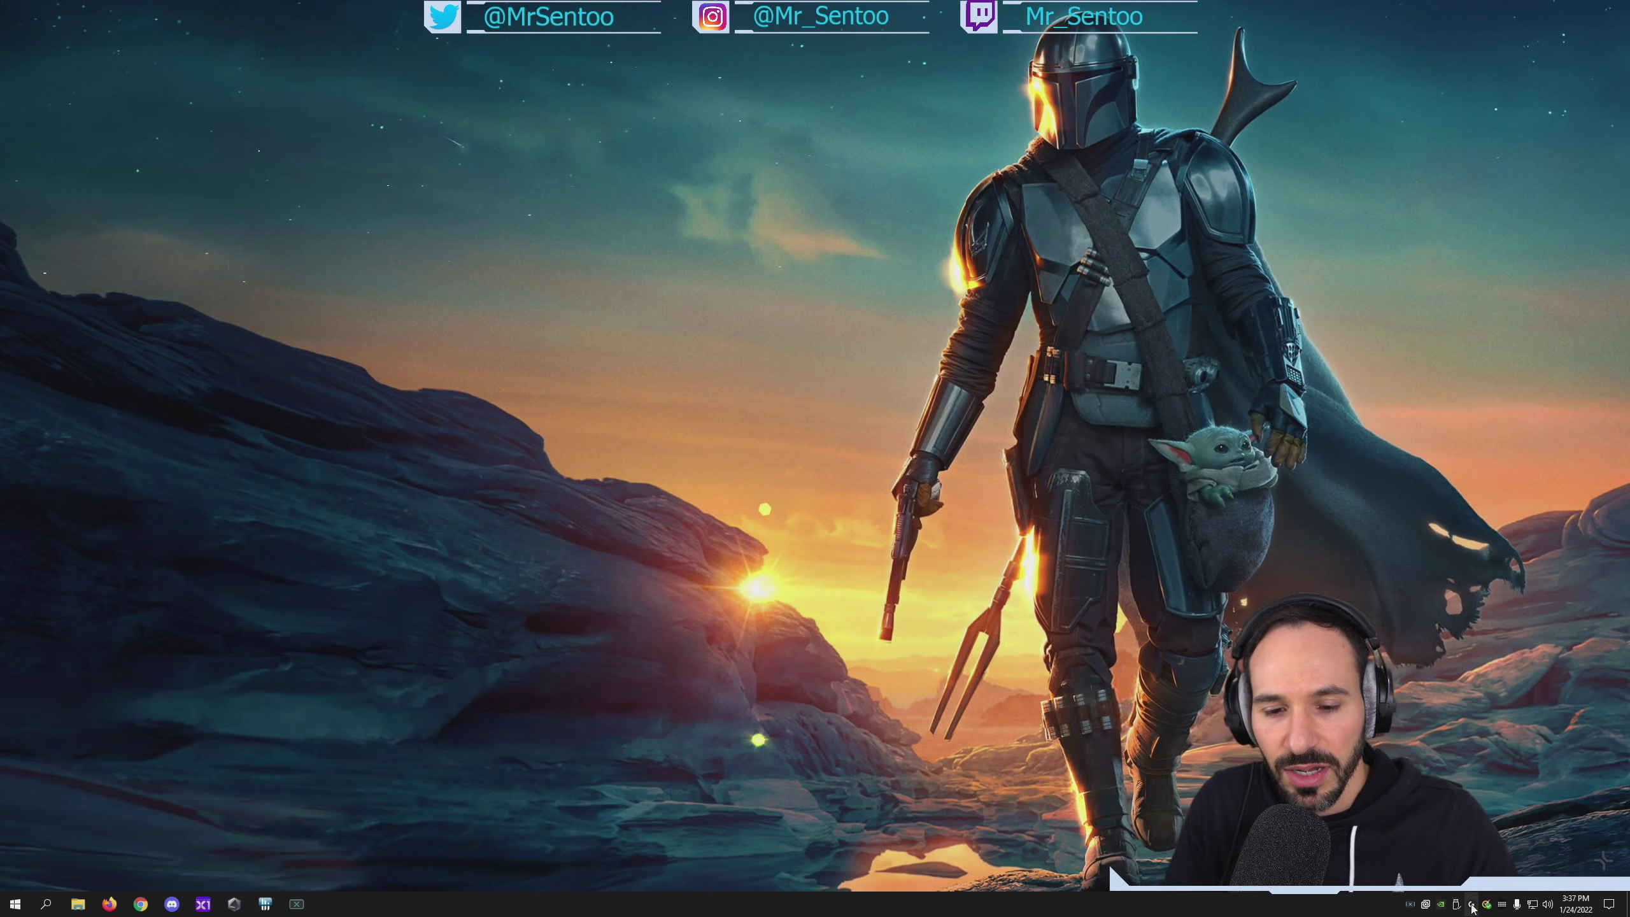
# - Open Logitech G HUB and examine the game and application profiles under the active Desktop profile
pyautogui.click(1472, 905)
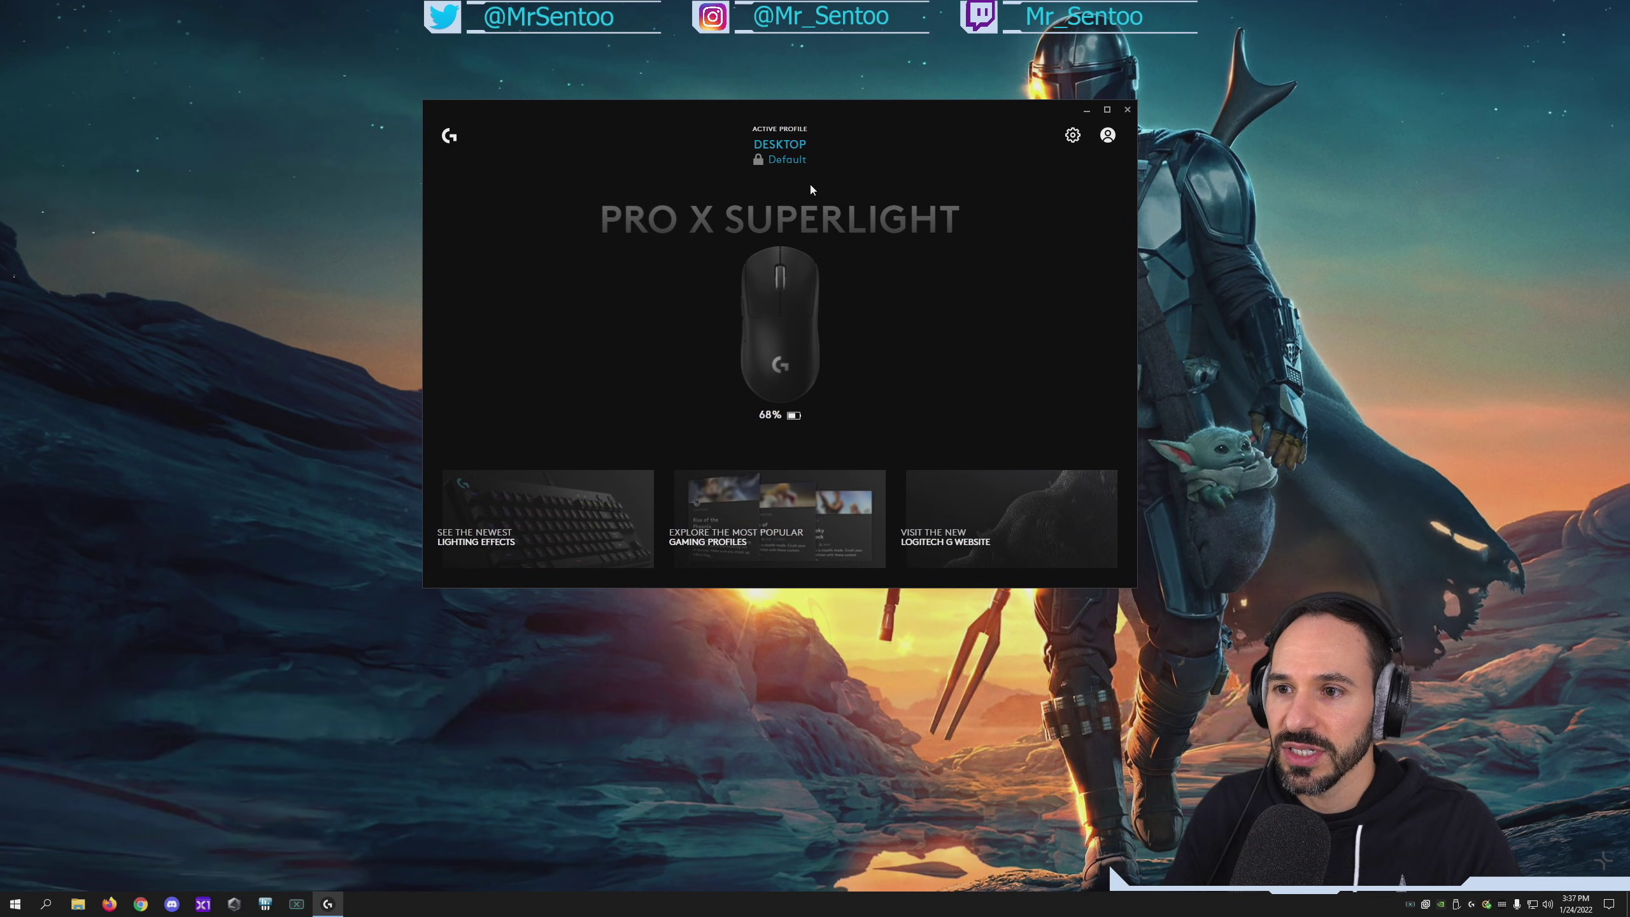
pyautogui.click(788, 149)
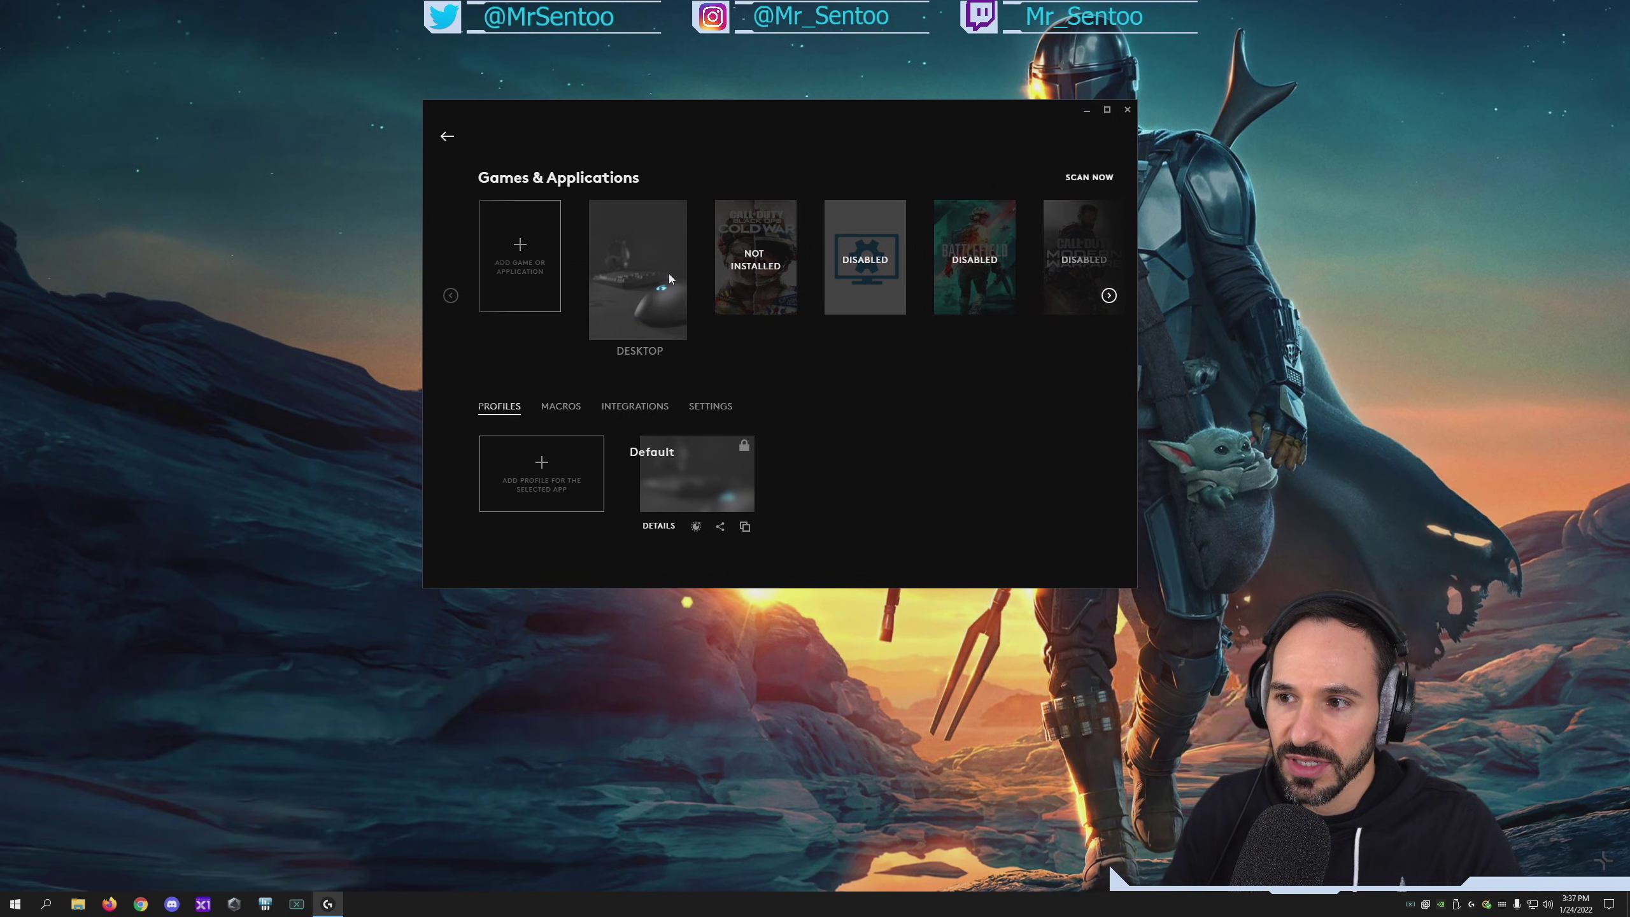
pyautogui.click(1109, 296)
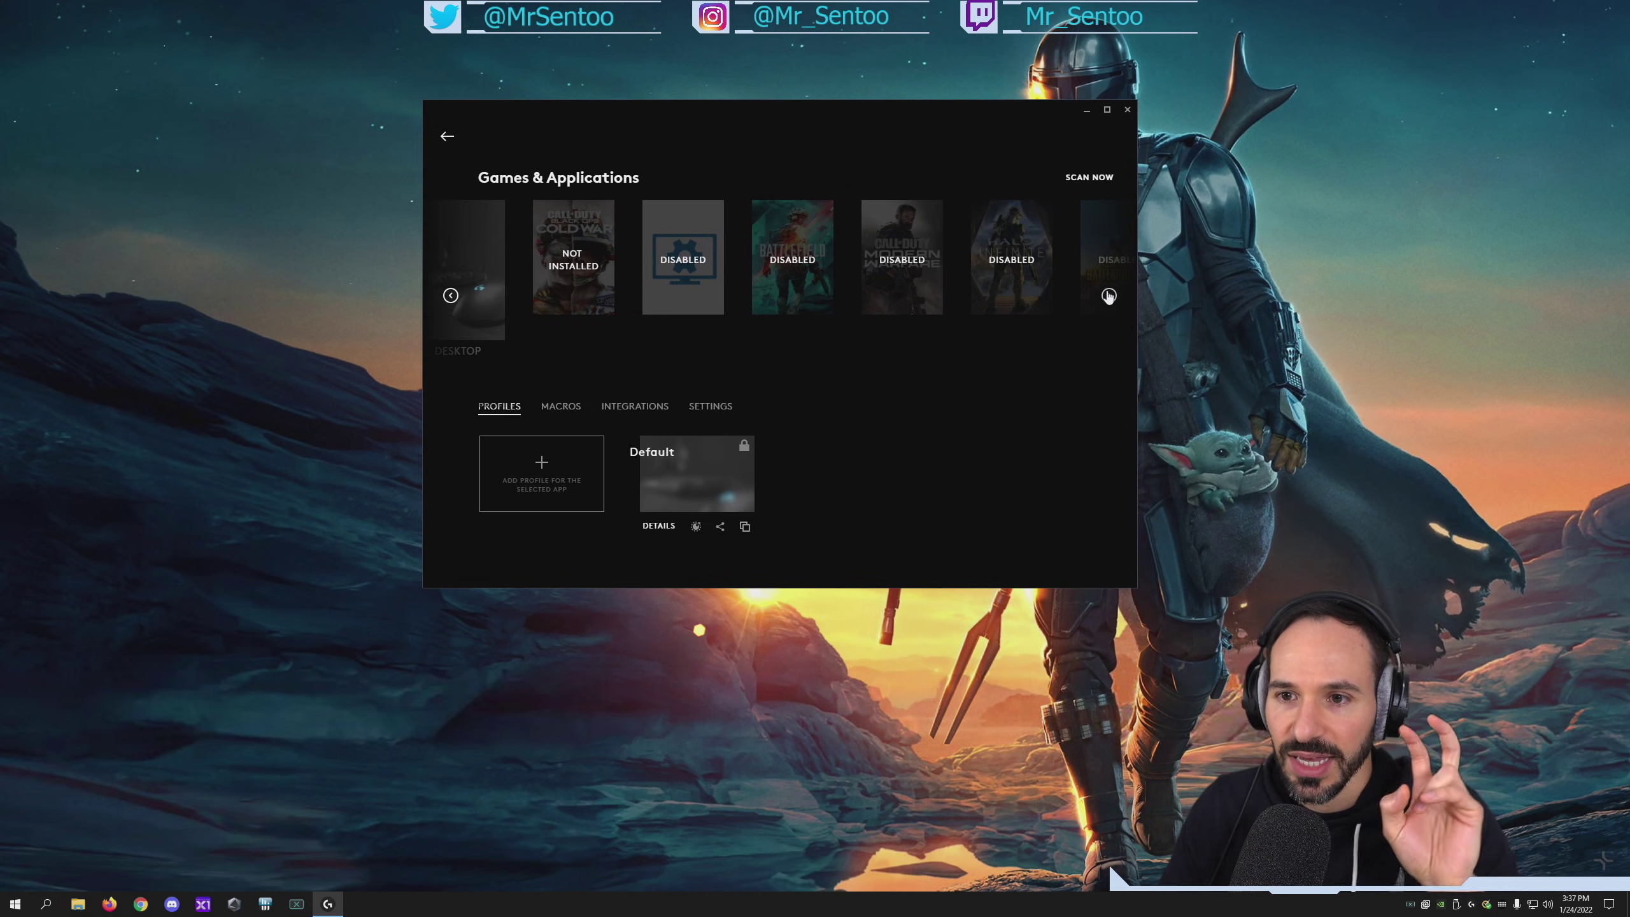
pyautogui.click(1108, 296)
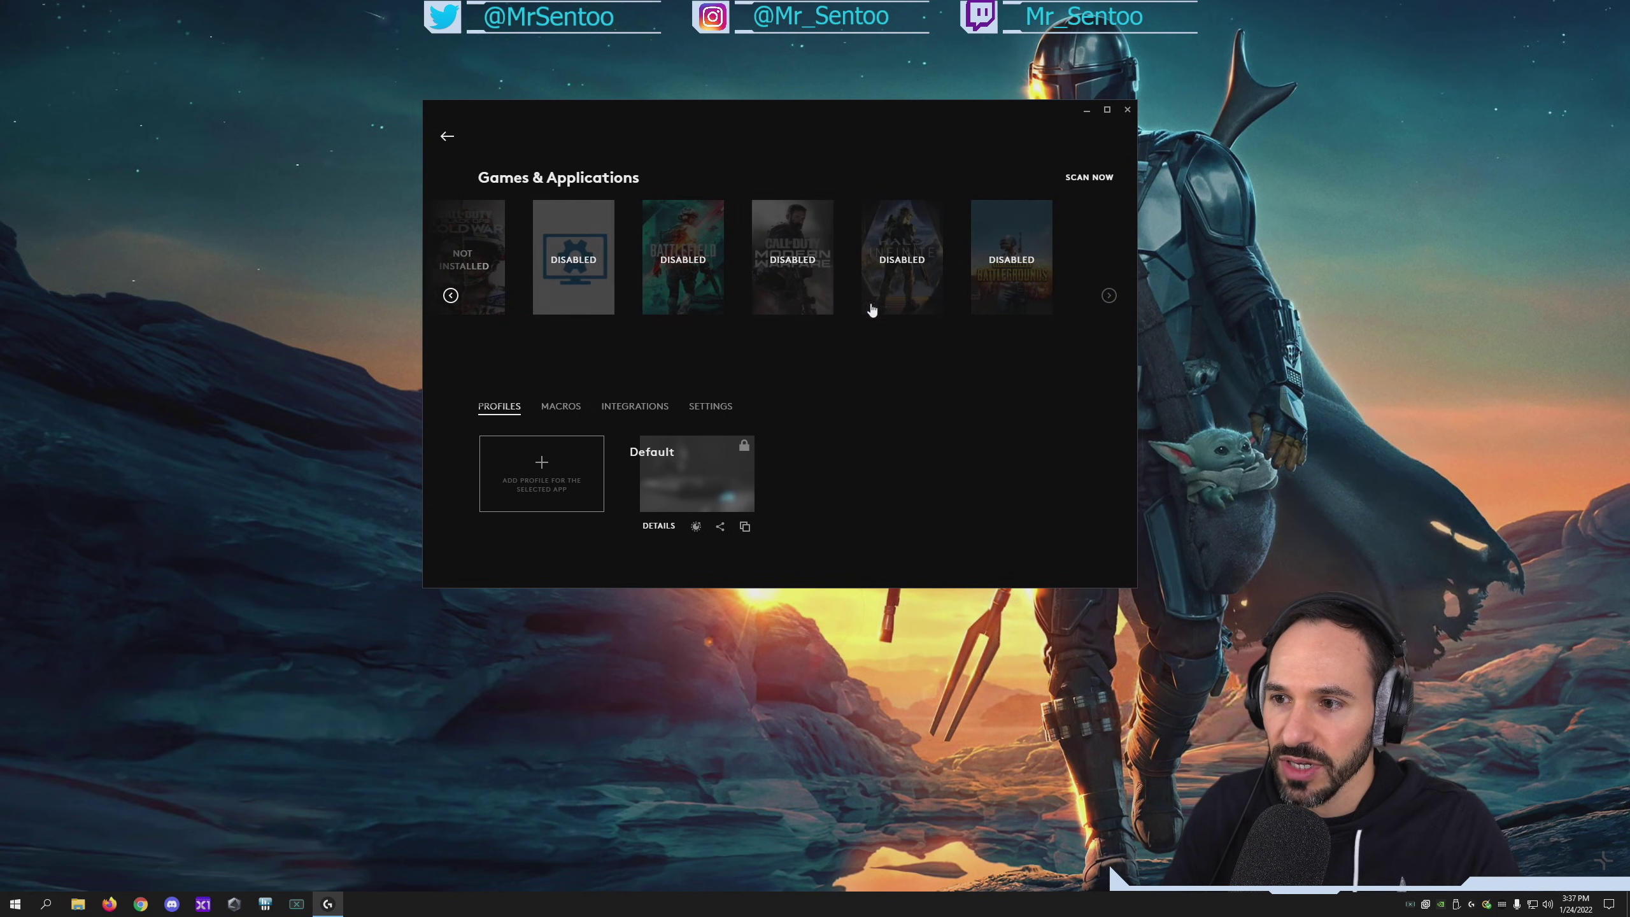
pyautogui.click(449, 138)
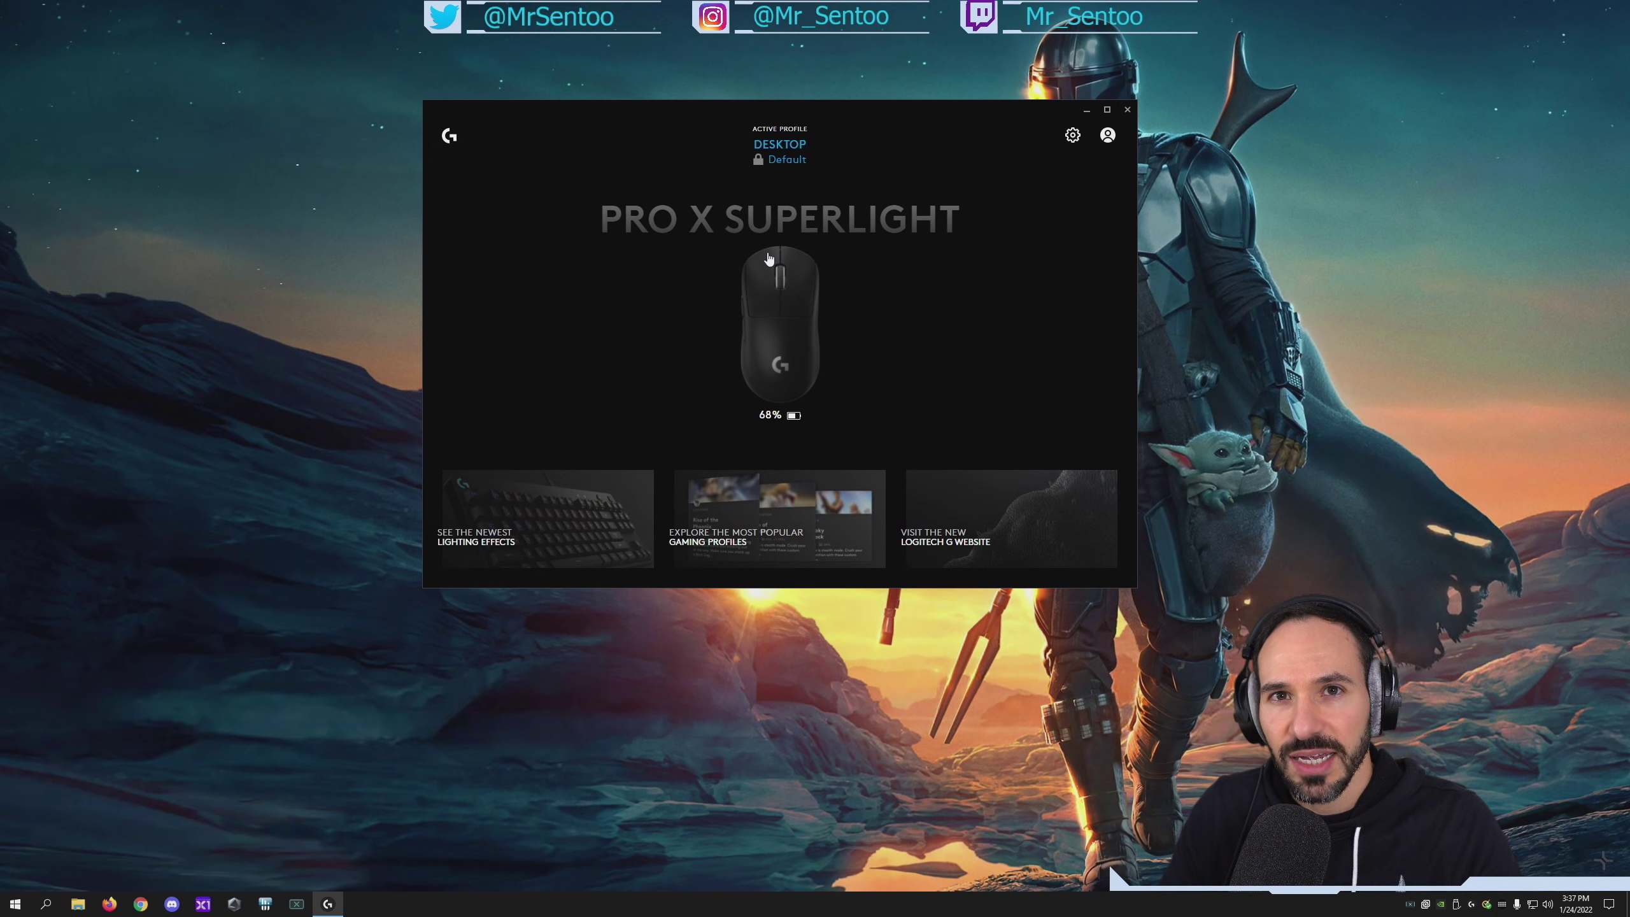
pyautogui.click(781, 144)
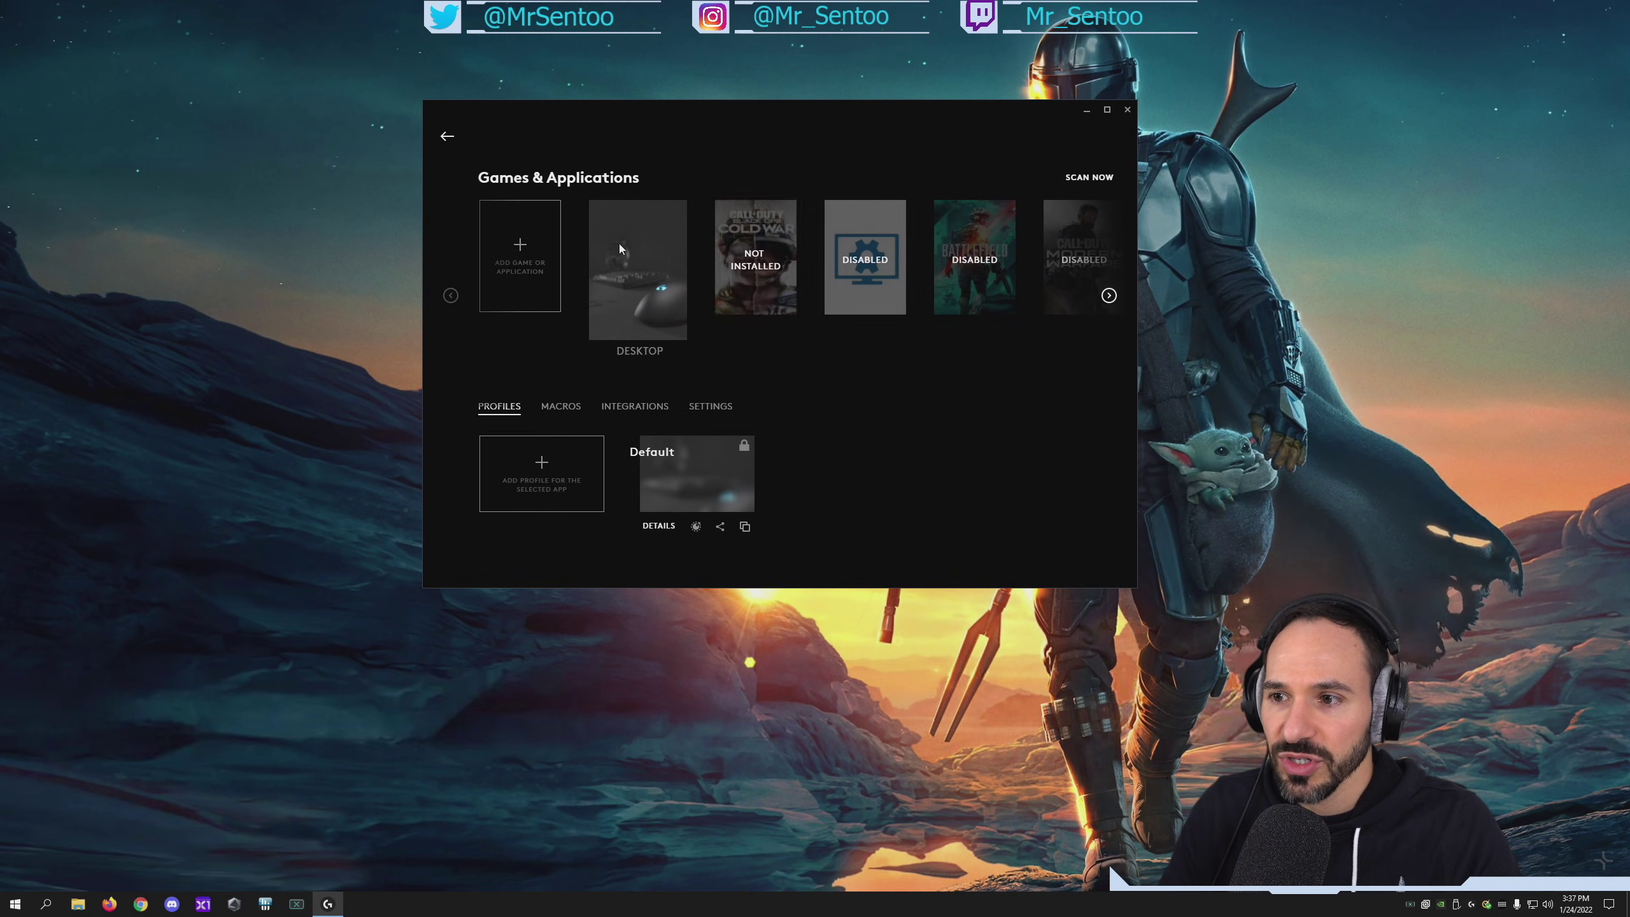
pyautogui.click(447, 136)
# - Examine the PRO X SUPERLIGHT mouse's DPI speeds and report rate settings
pyautogui.click(787, 322)
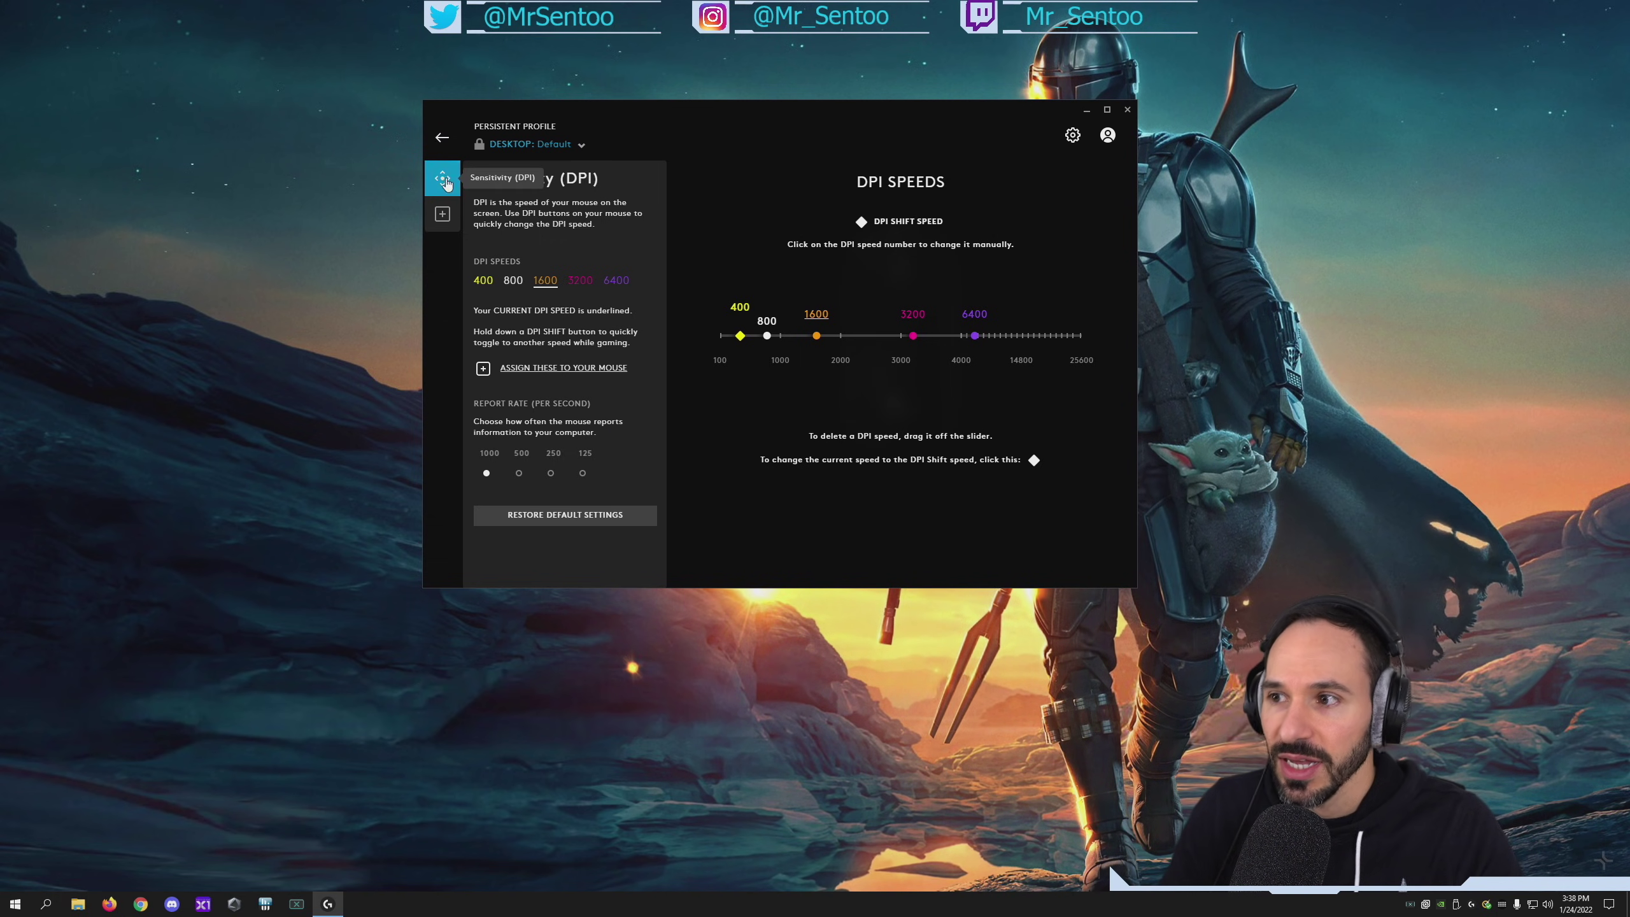
pyautogui.click(442, 137)
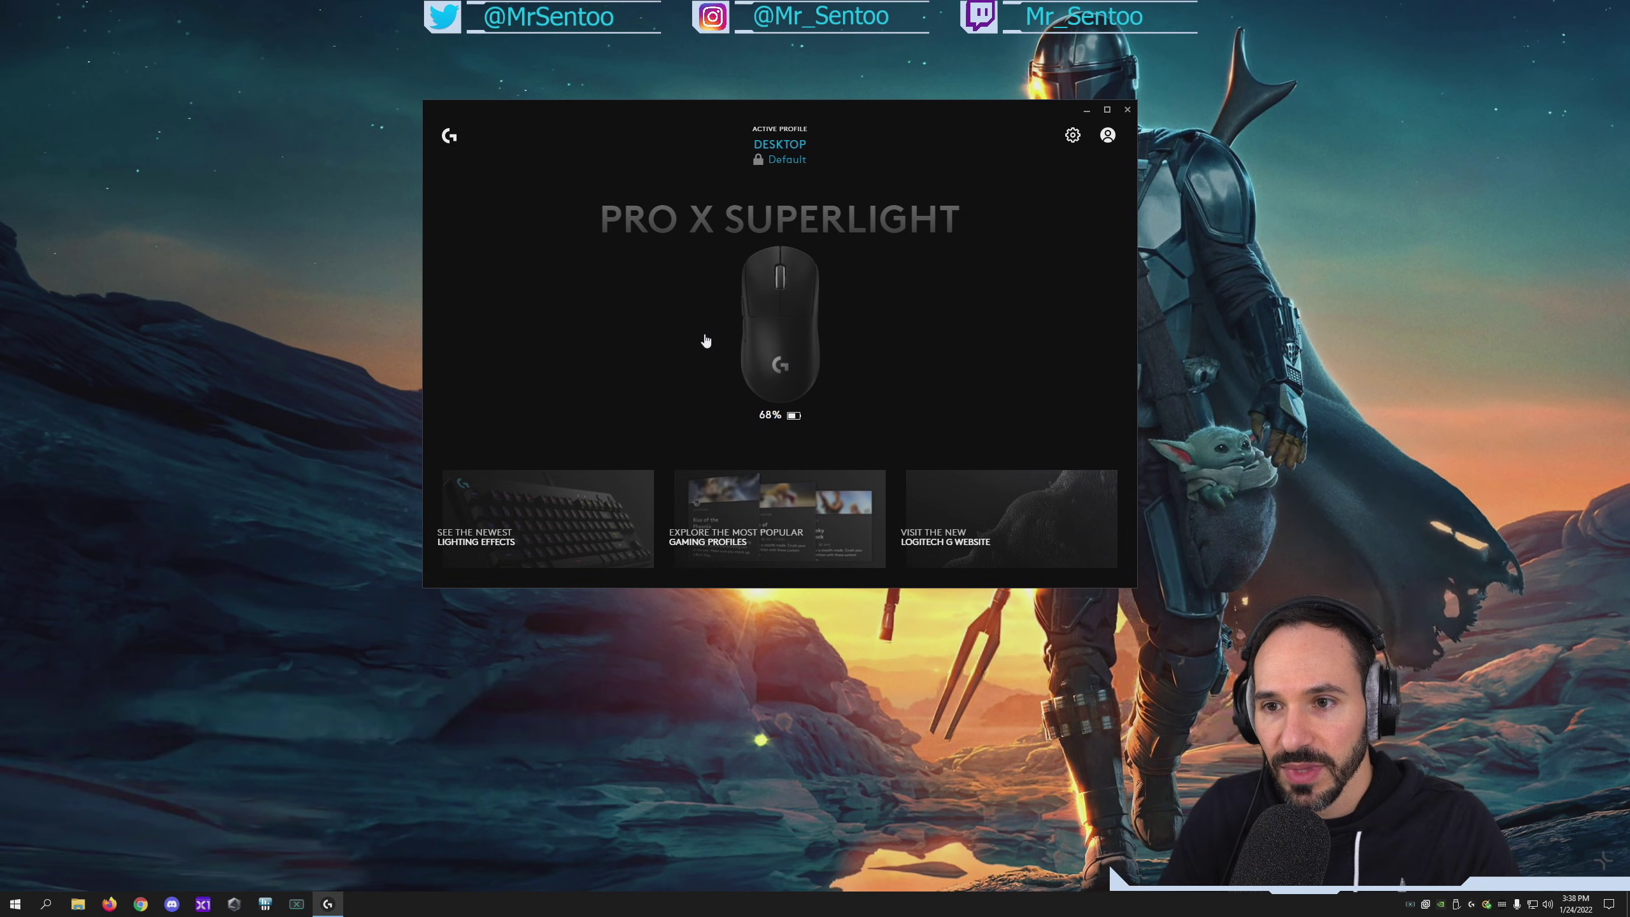
# - Turn on on-board memory mode in the global gear settings of the PRO X SUPERLIGHT
pyautogui.click(1073, 136)
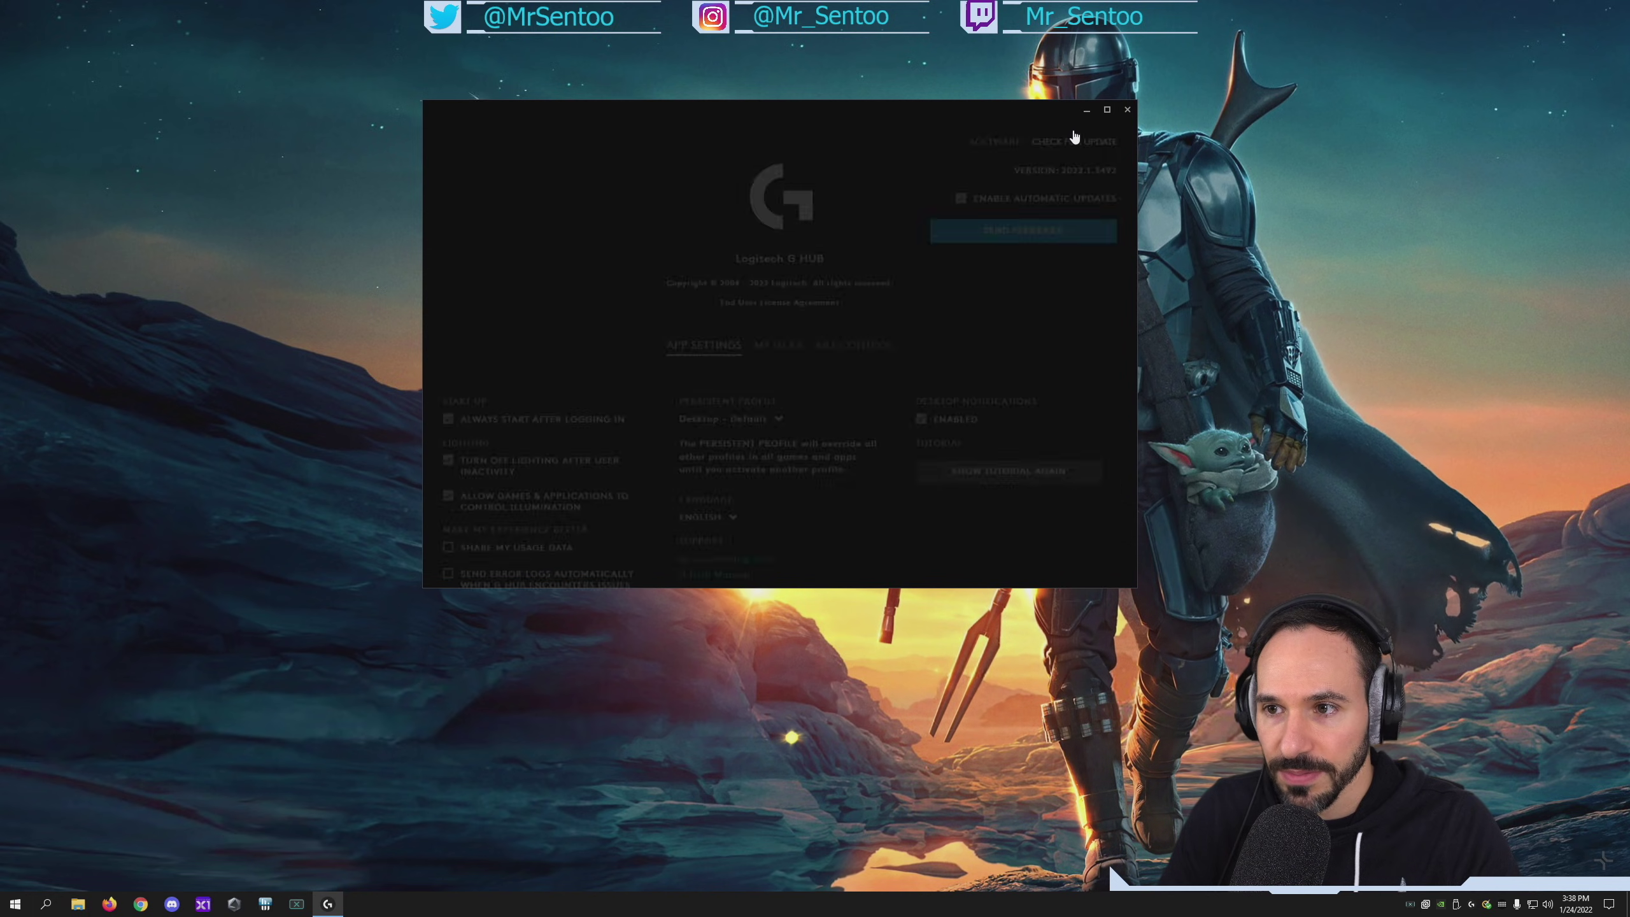
pyautogui.click(777, 347)
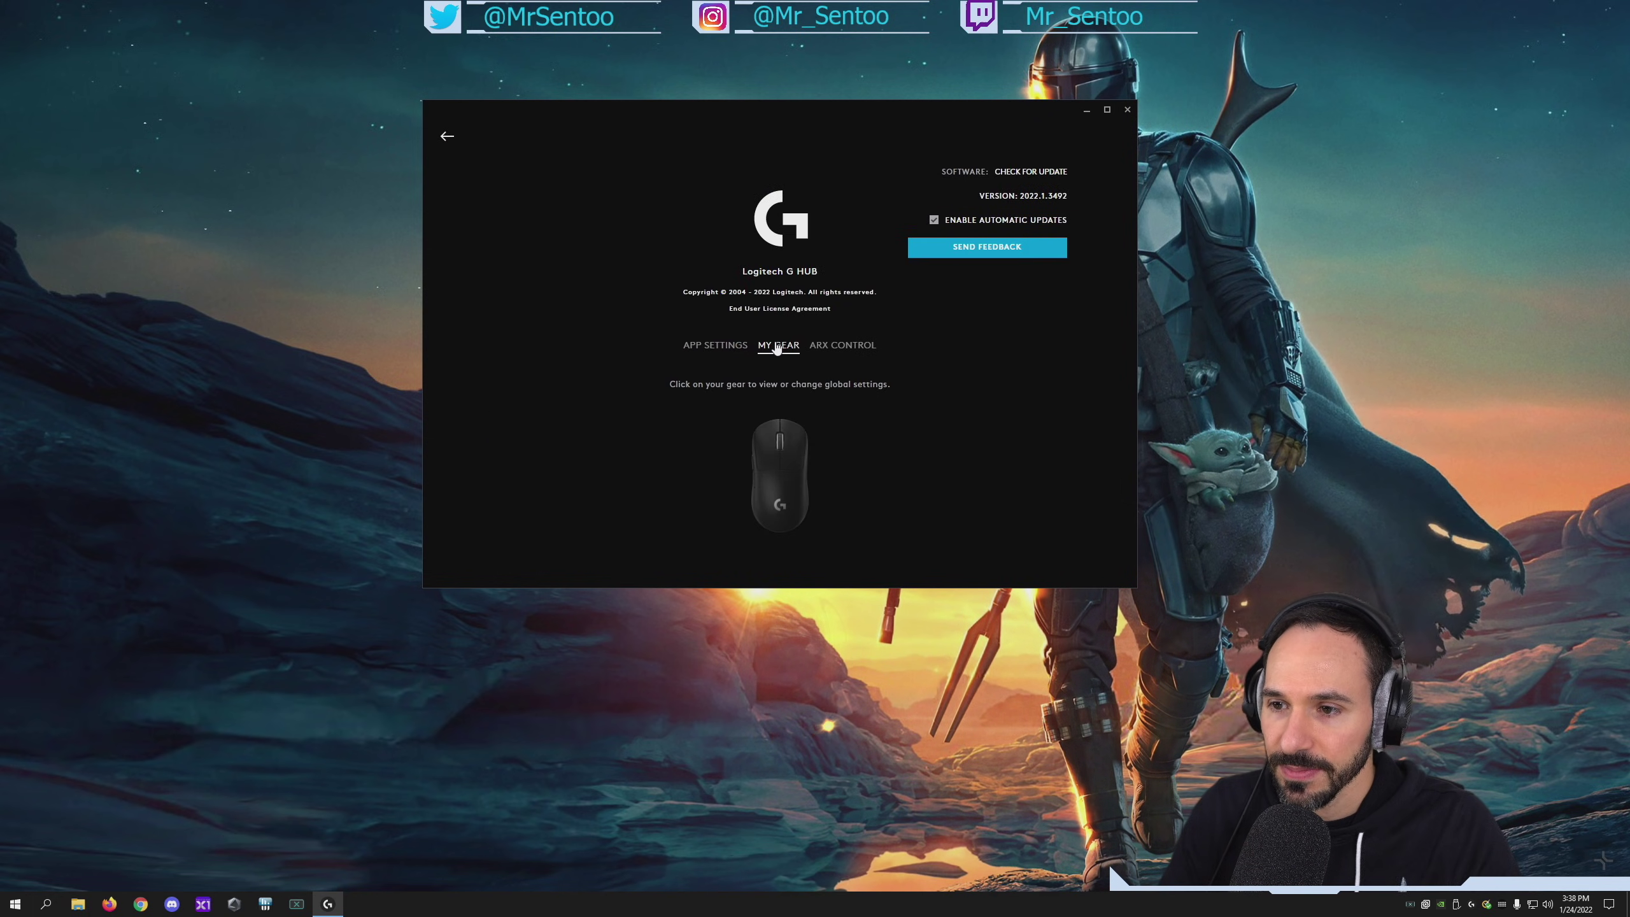
pyautogui.click(808, 475)
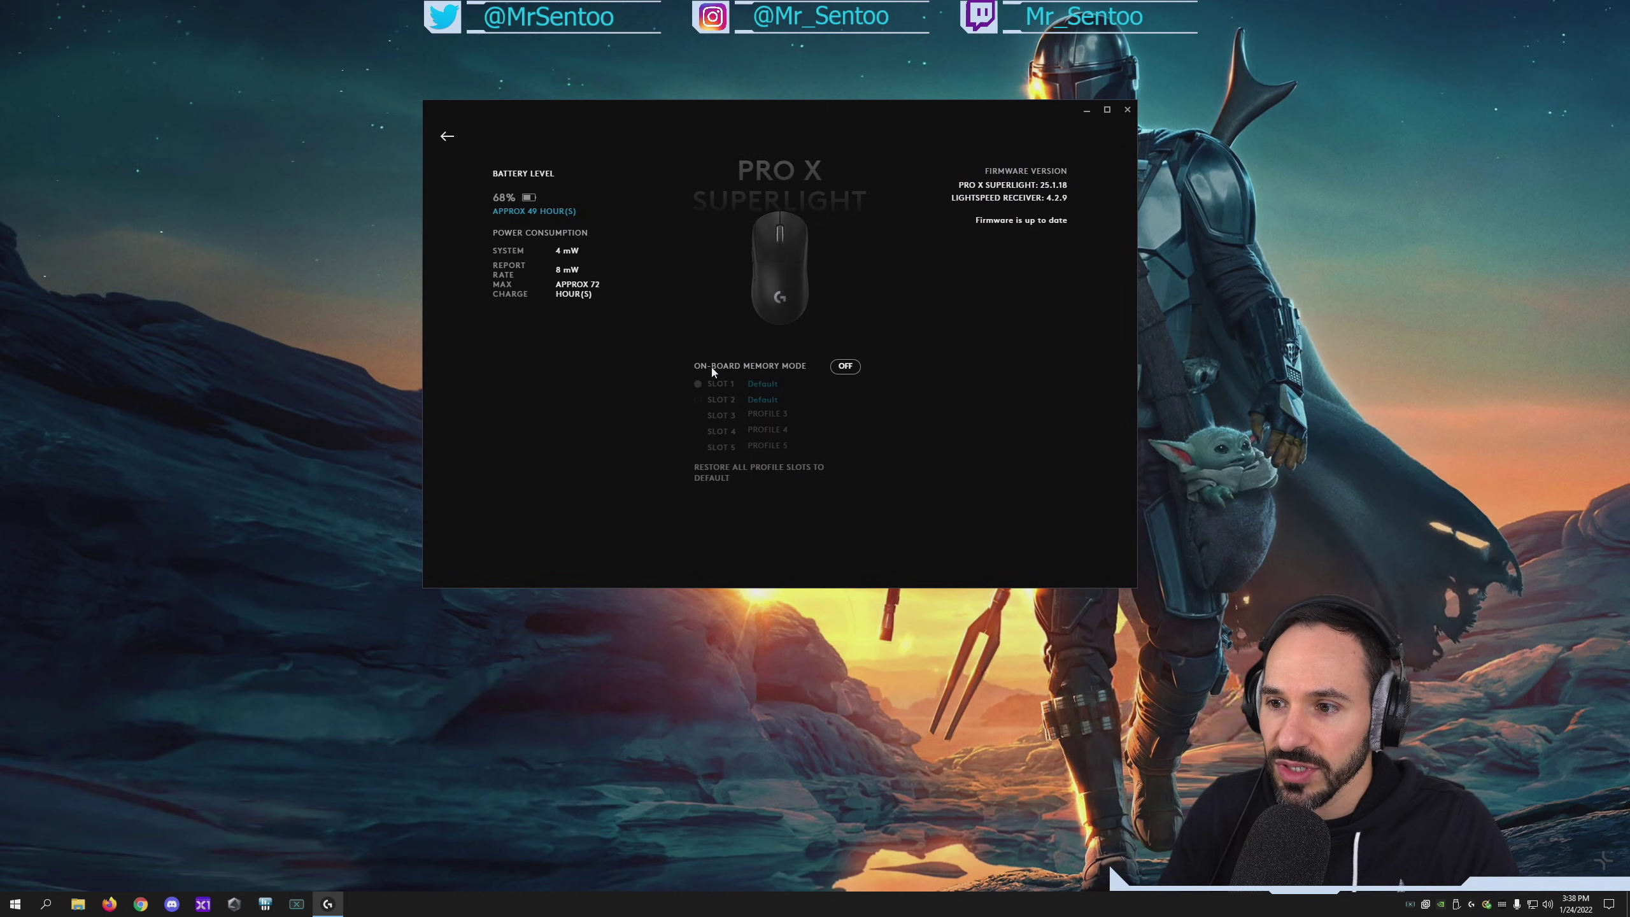
pyautogui.click(844, 368)
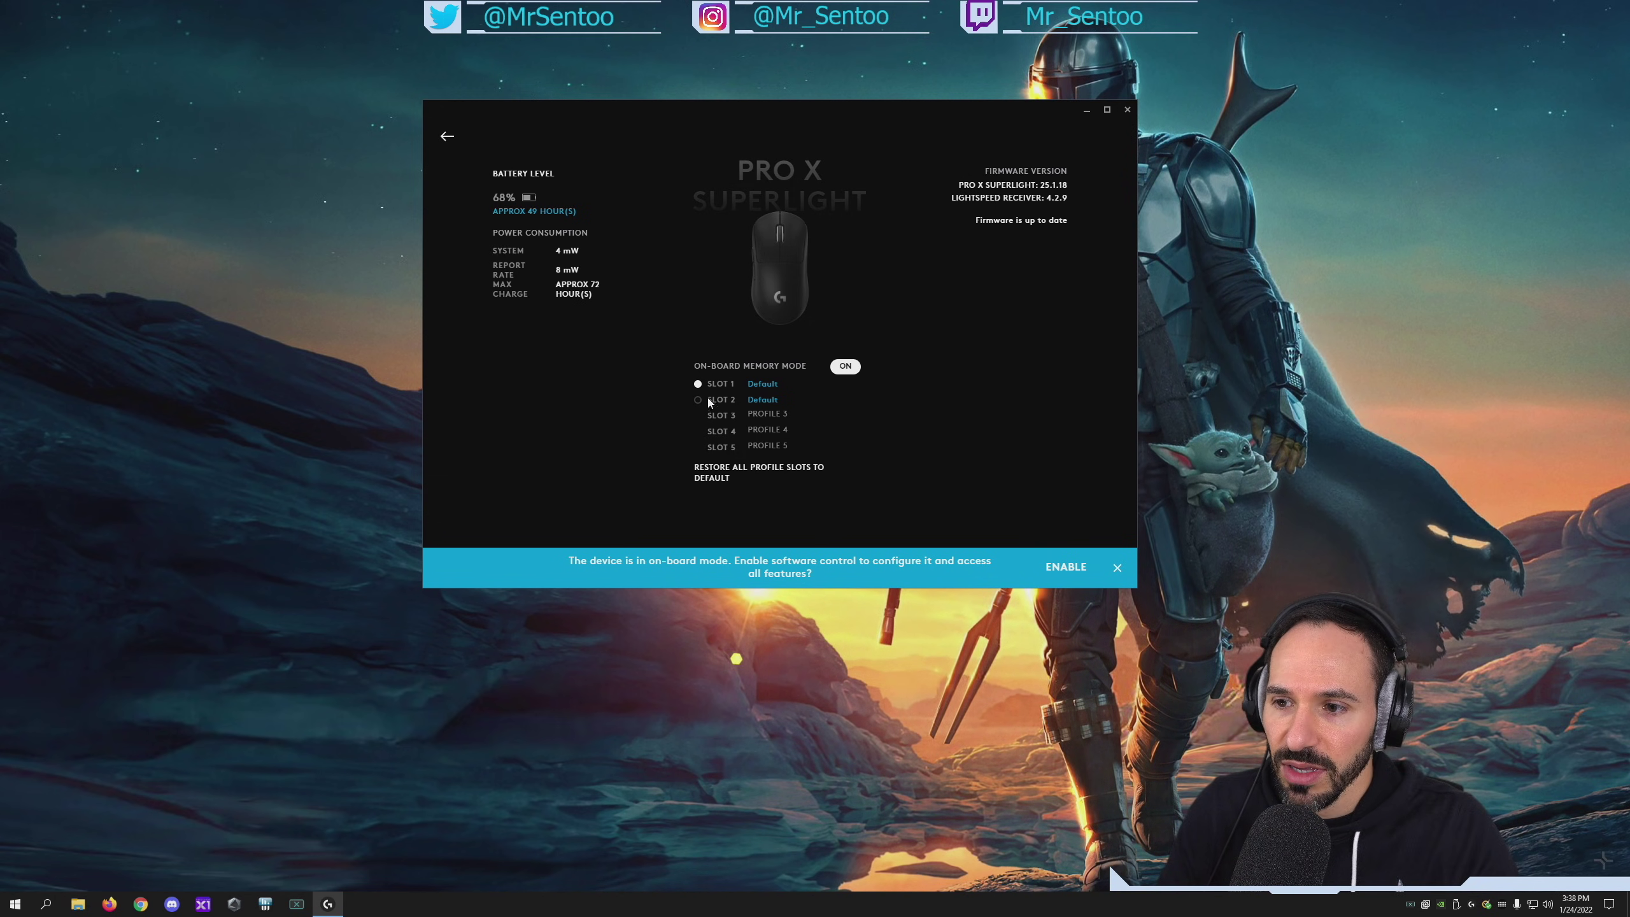
# - Replace the profile in on-board memory slot 1 with the Desktop Default profile
pyautogui.click(763, 384)
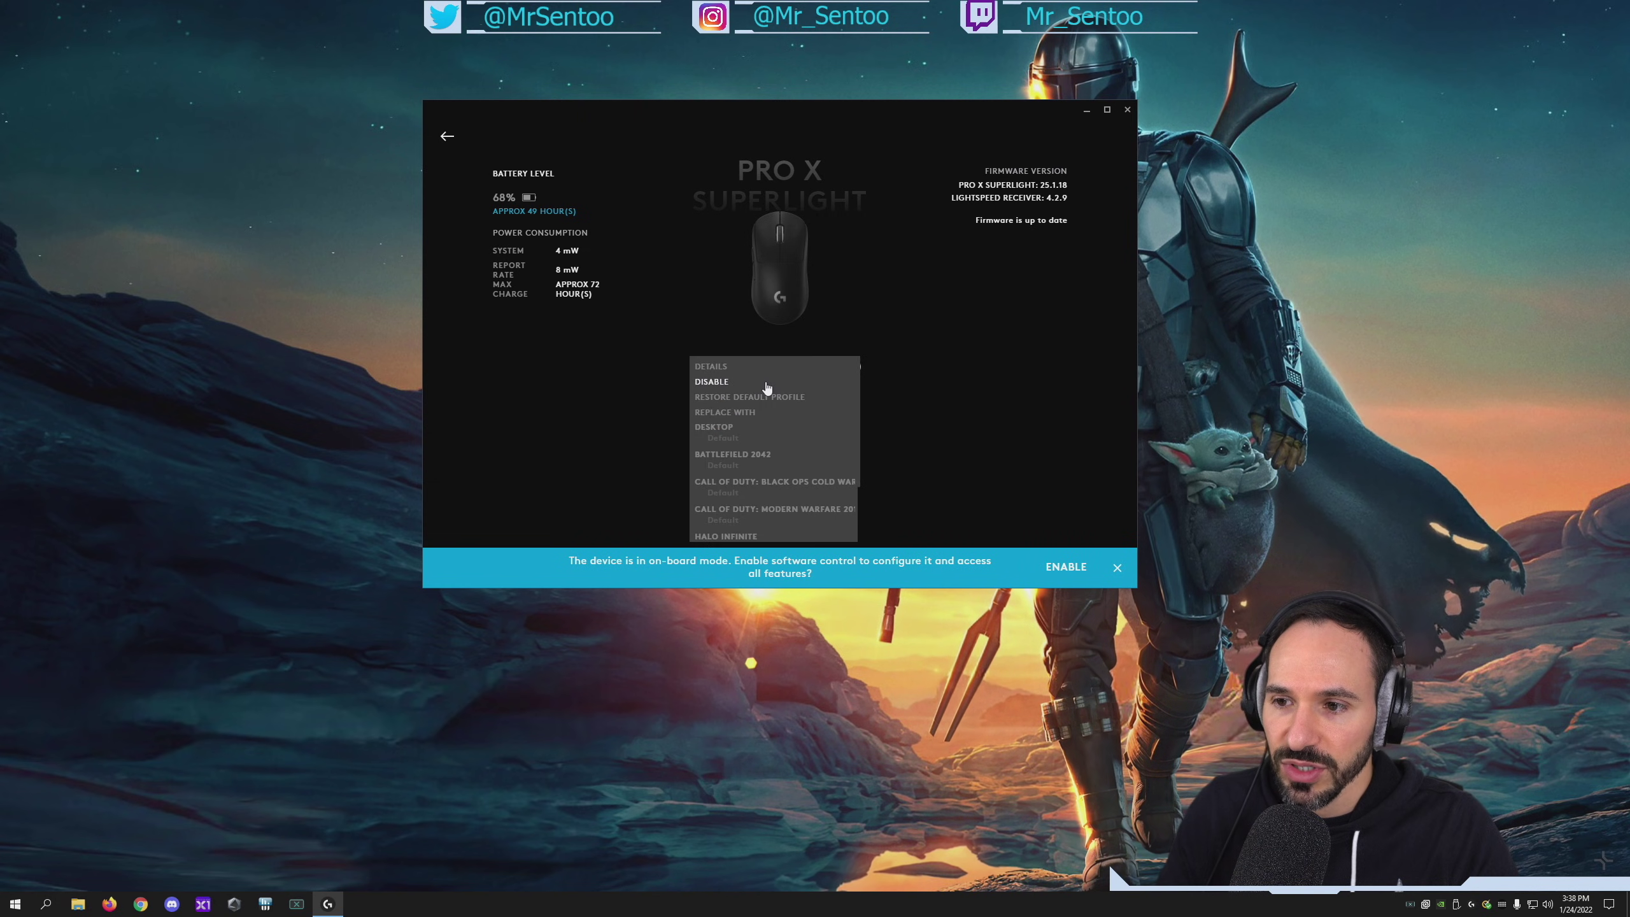
pyautogui.click(713, 431)
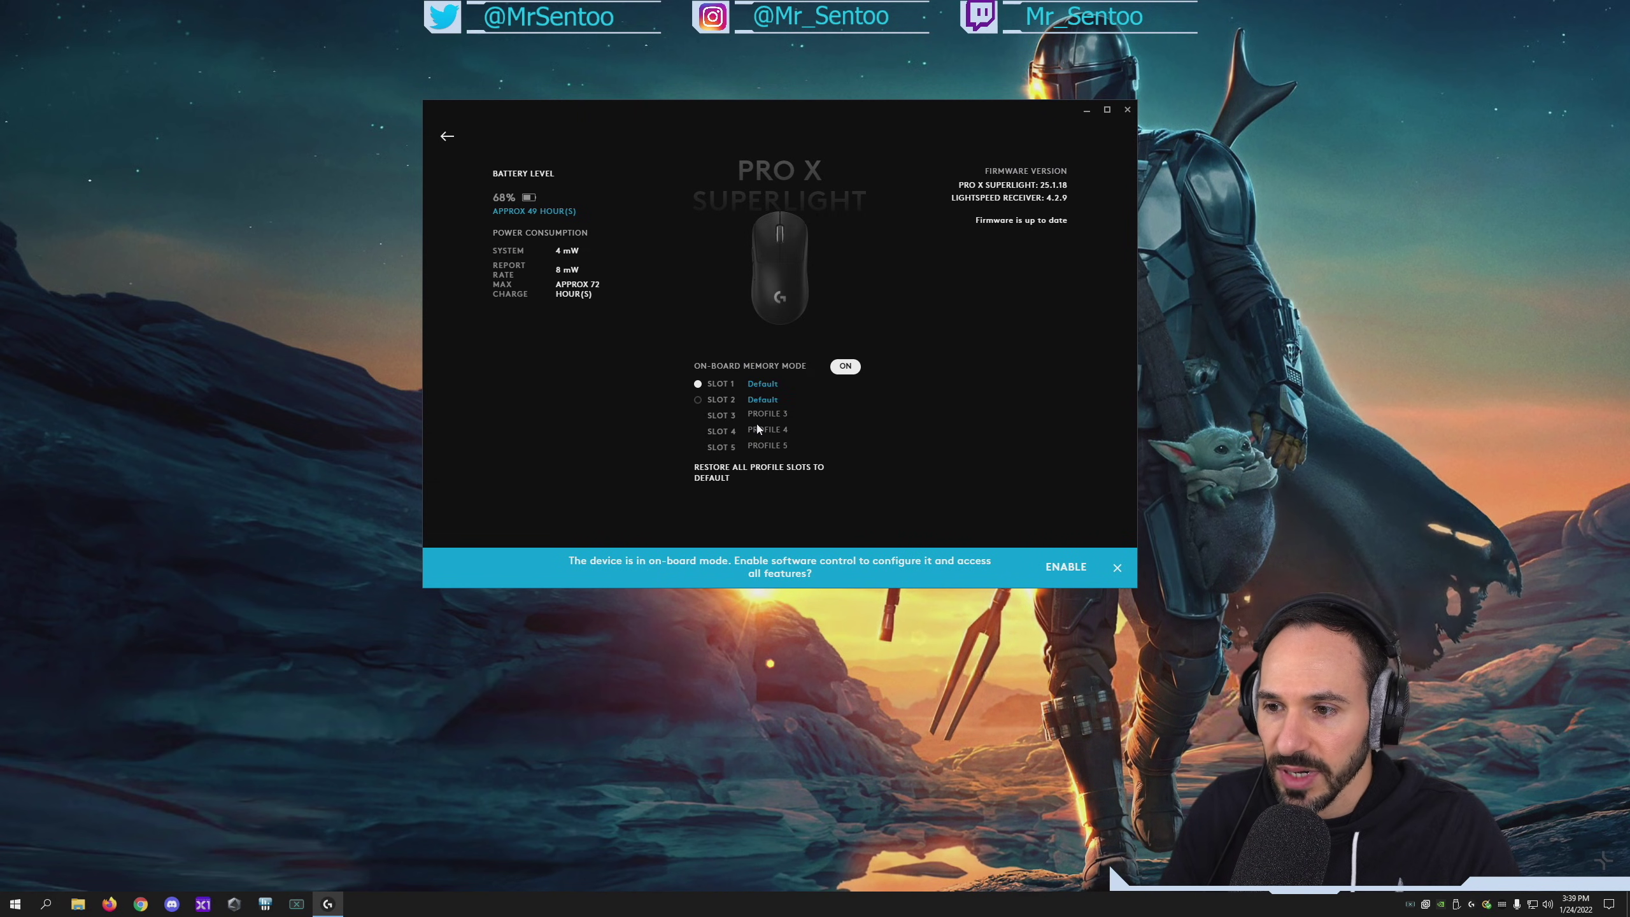
# - Check the key assignments, report rate and DPI details of the profile stored in slot 1, and close G HUB
pyautogui.click(770, 385)
pyautogui.click(737, 372)
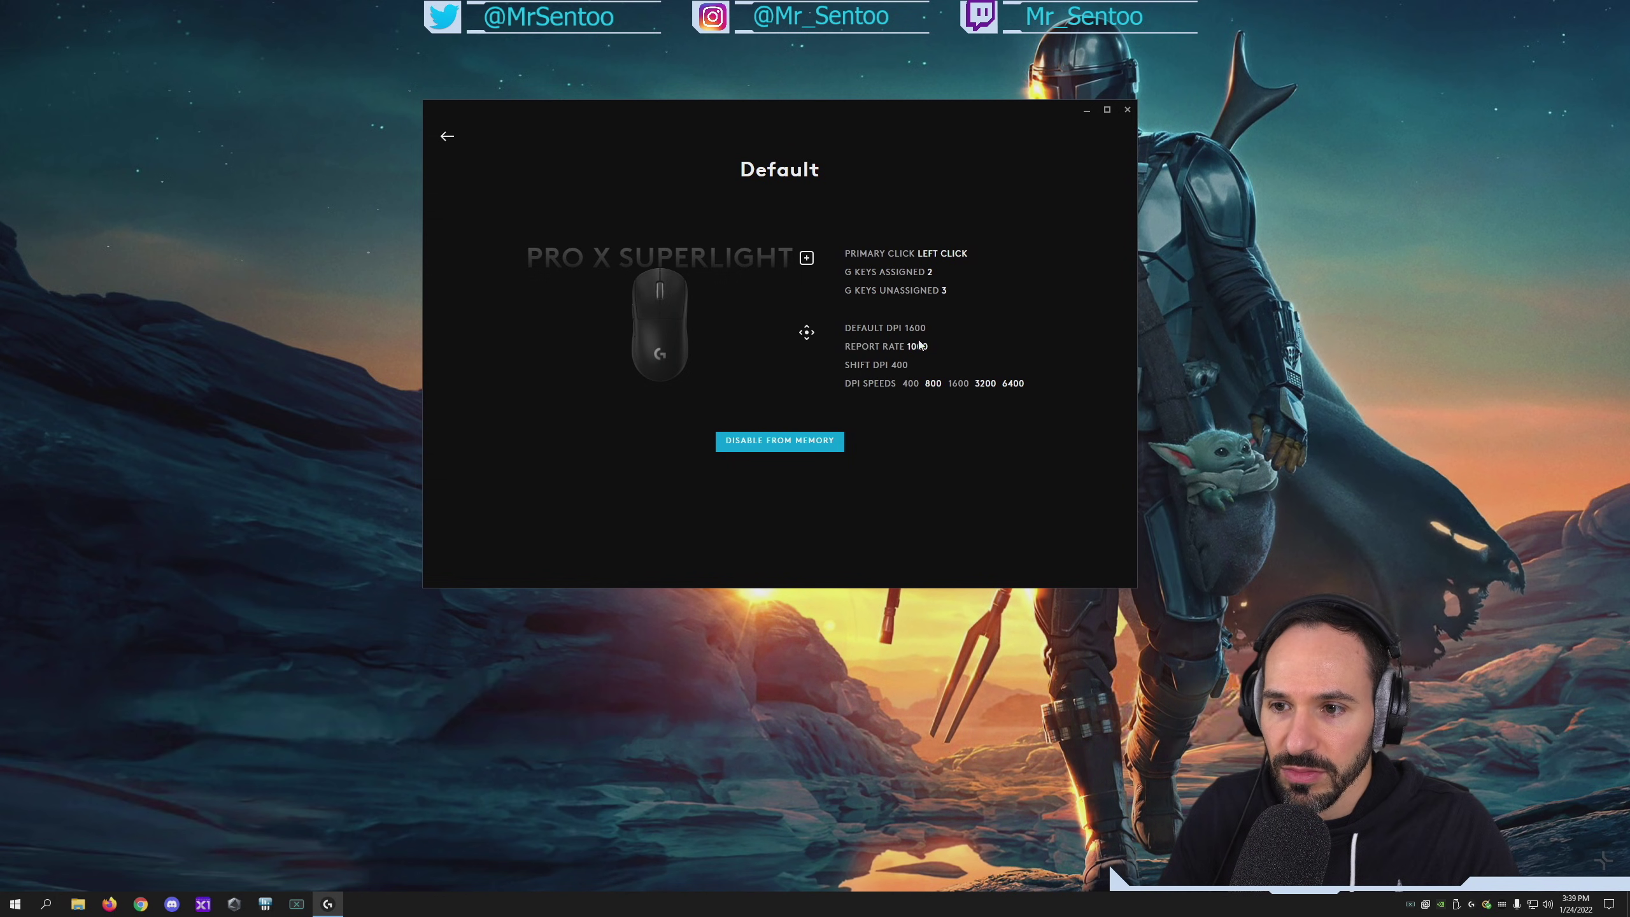
pyautogui.click(447, 137)
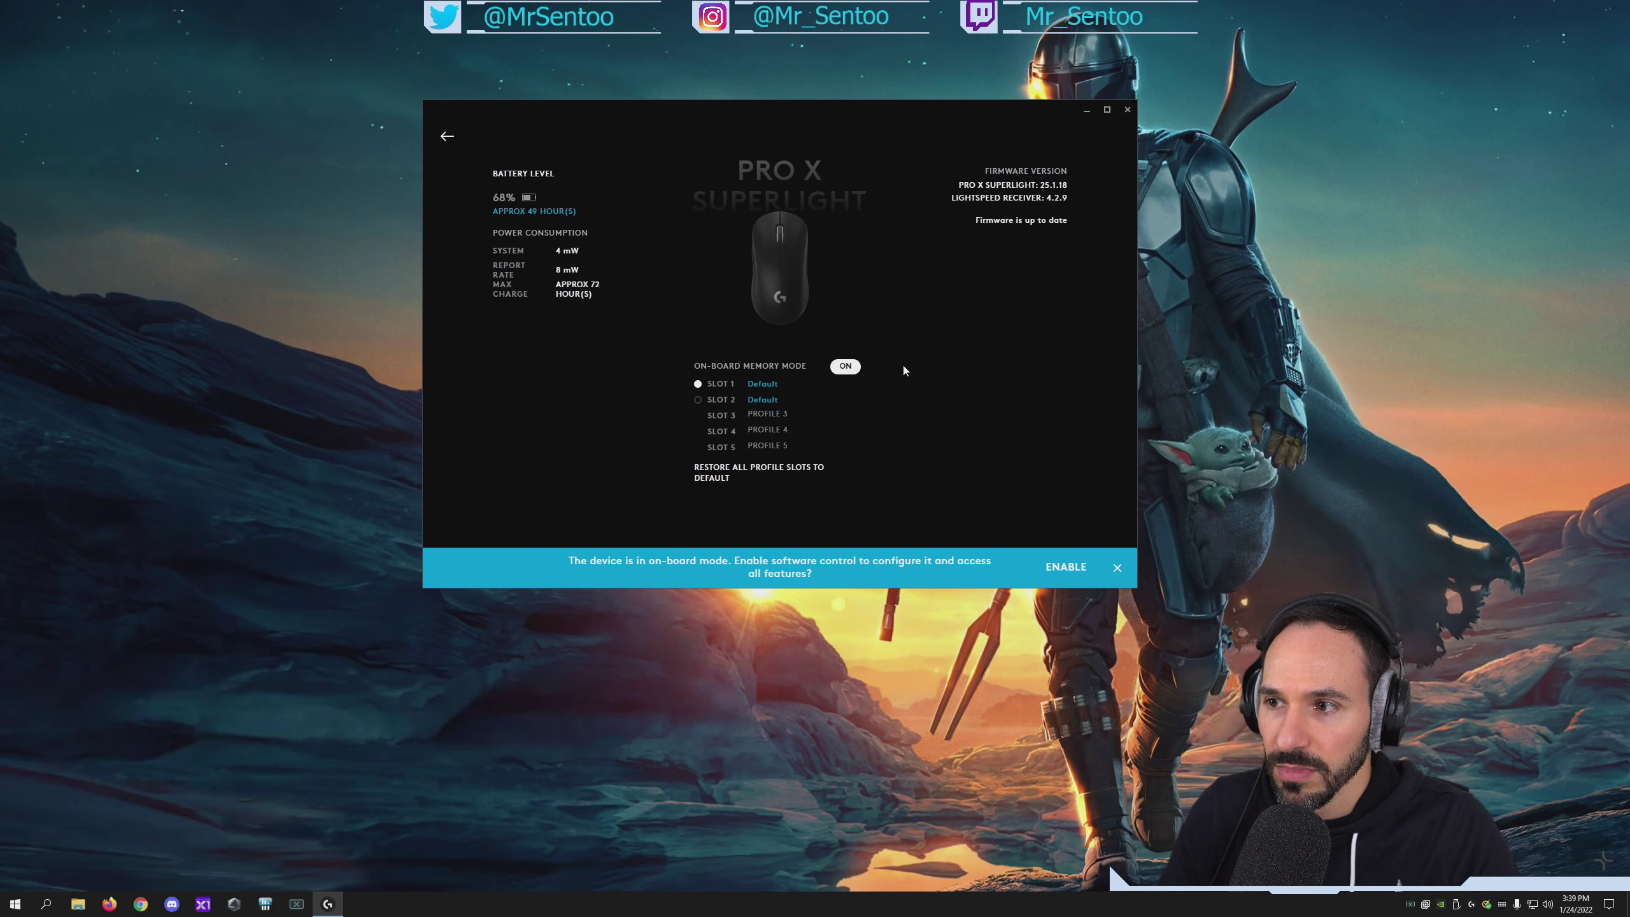
pyautogui.click(447, 137)
pyautogui.click(447, 137)
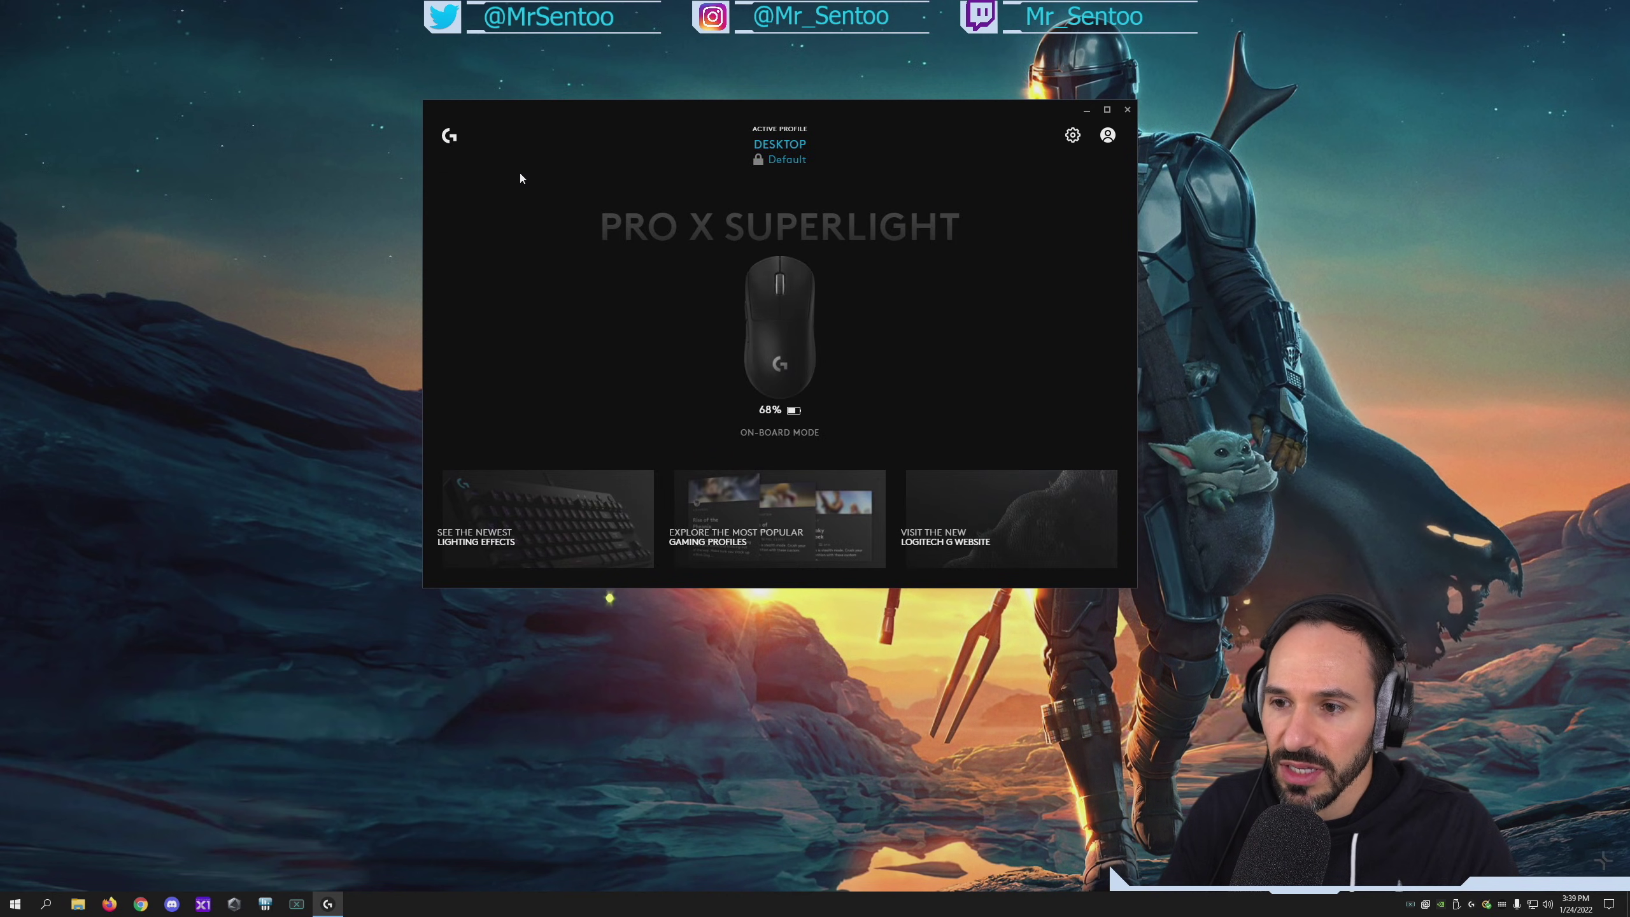
pyautogui.click(1127, 109)
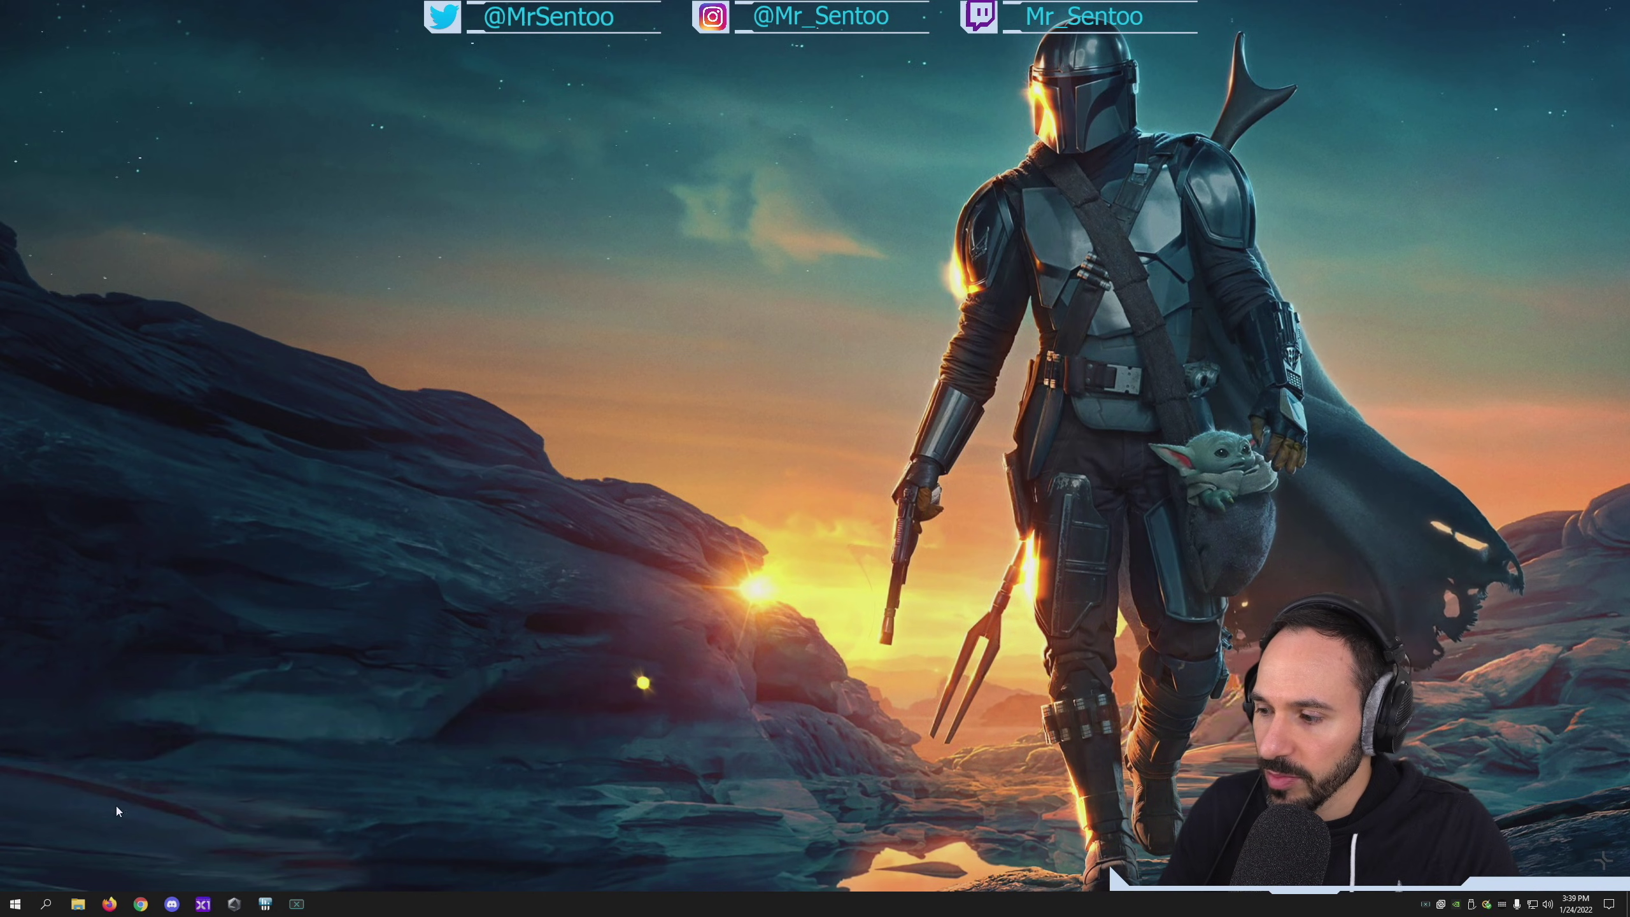
# - Check the LGHUB entry in the Windows Startup Apps settings and close the Settings window
pyautogui.click(46, 904)
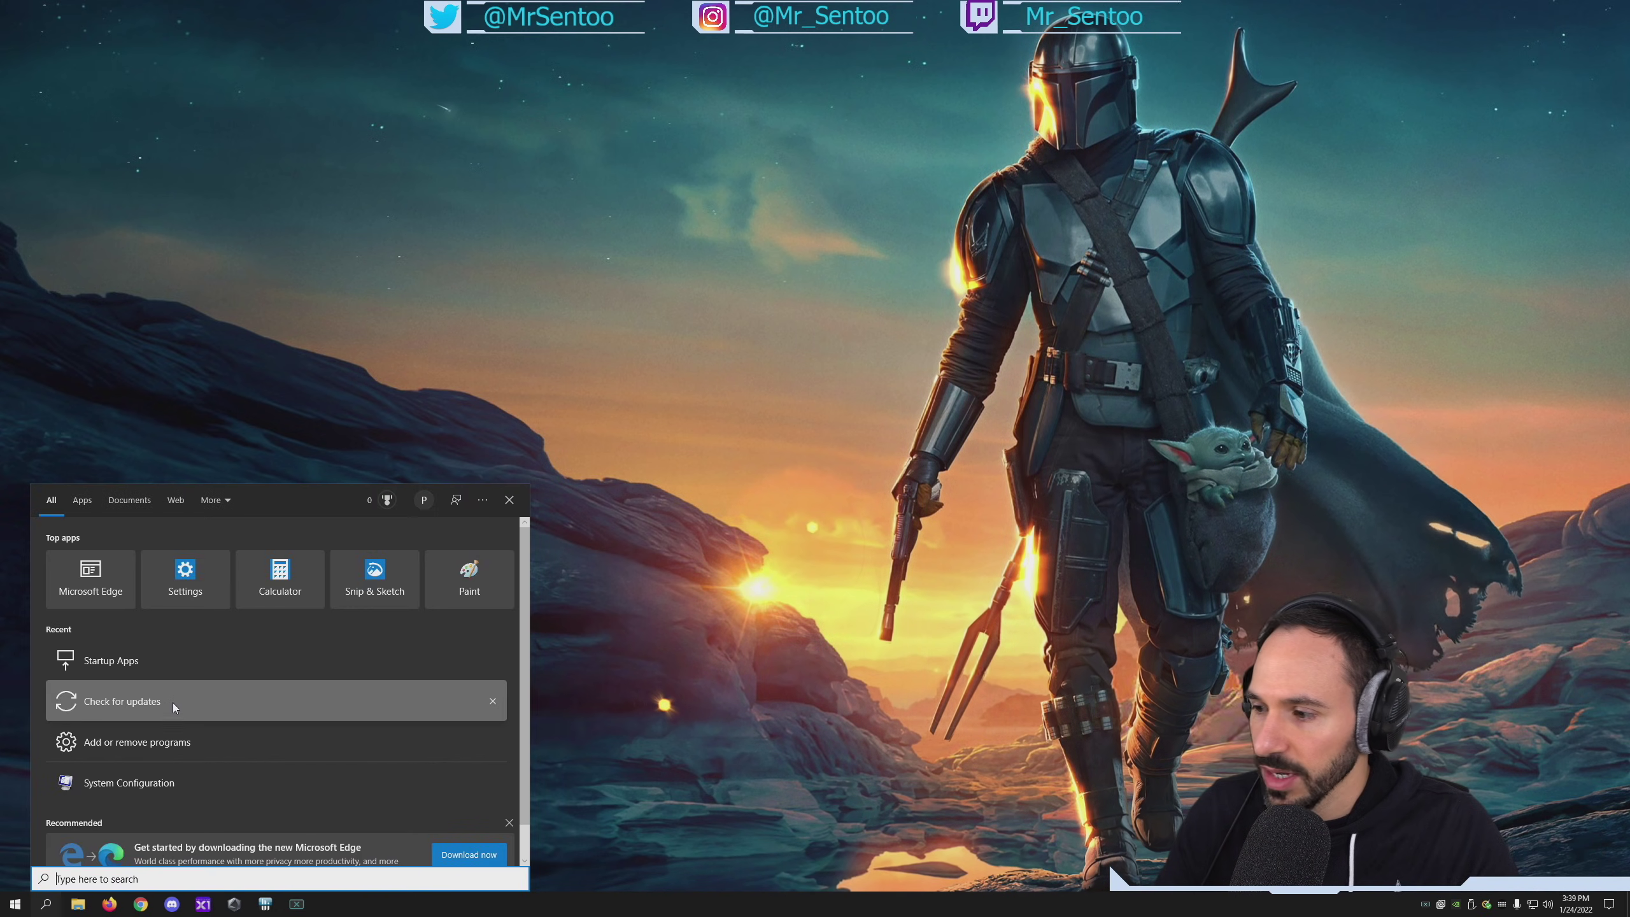
pyautogui.click(170, 673)
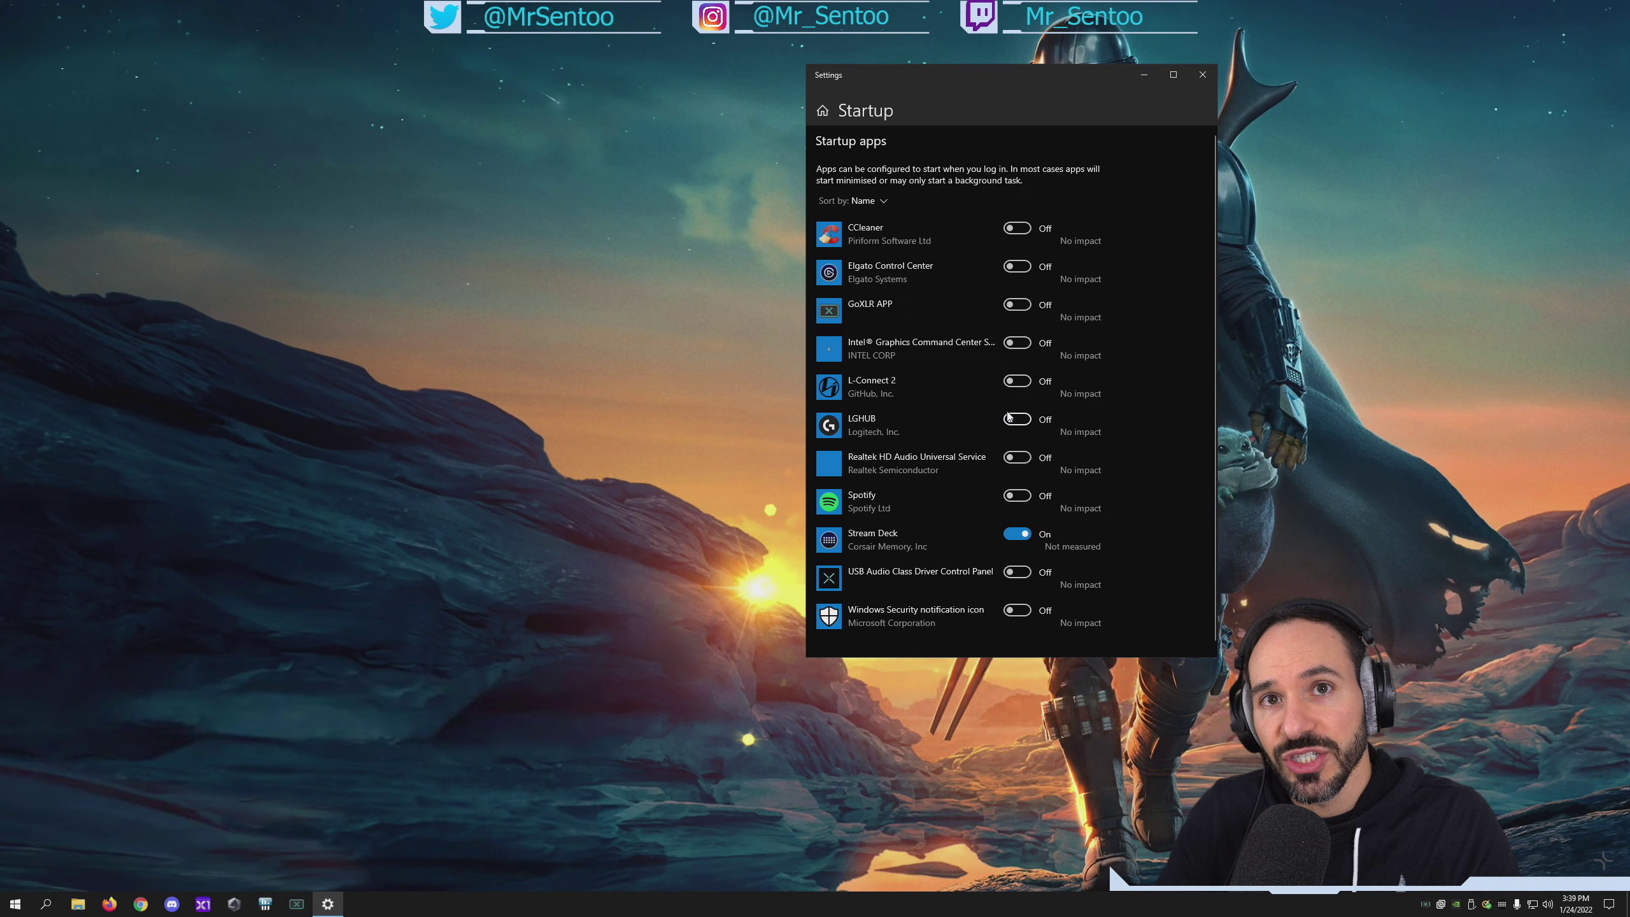
pyautogui.click(1212, 71)
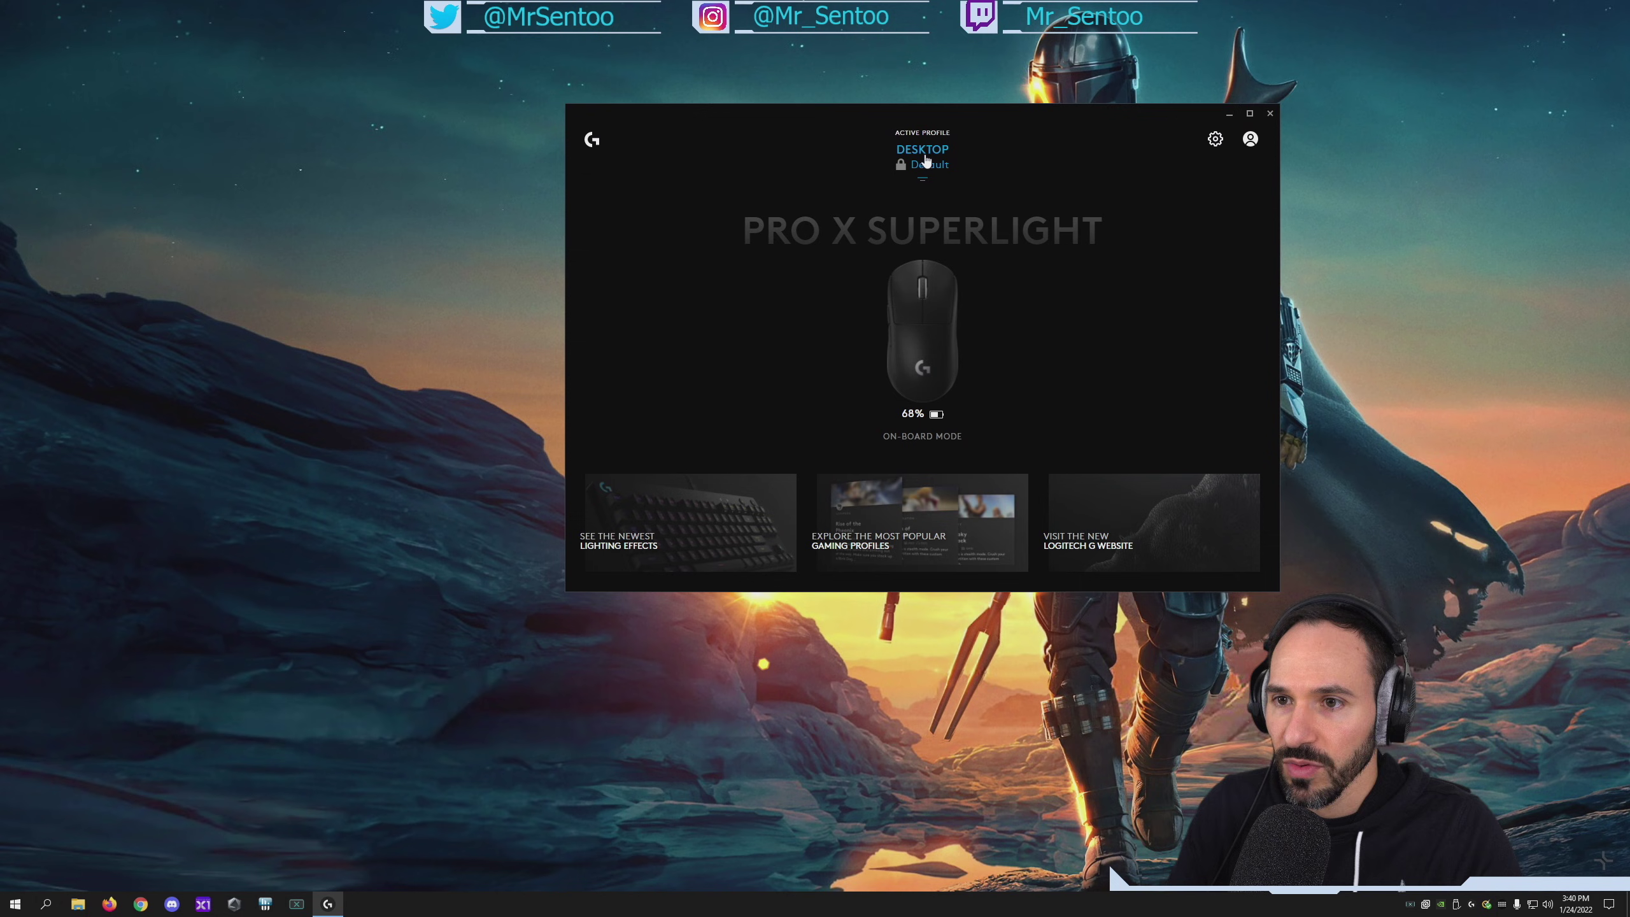
# - Enable profile switching for PLAYERUNKNOWN'S BATTLEGROUNDS in G HUB, disable it again, and return to the home screen
pyautogui.click(924, 152)
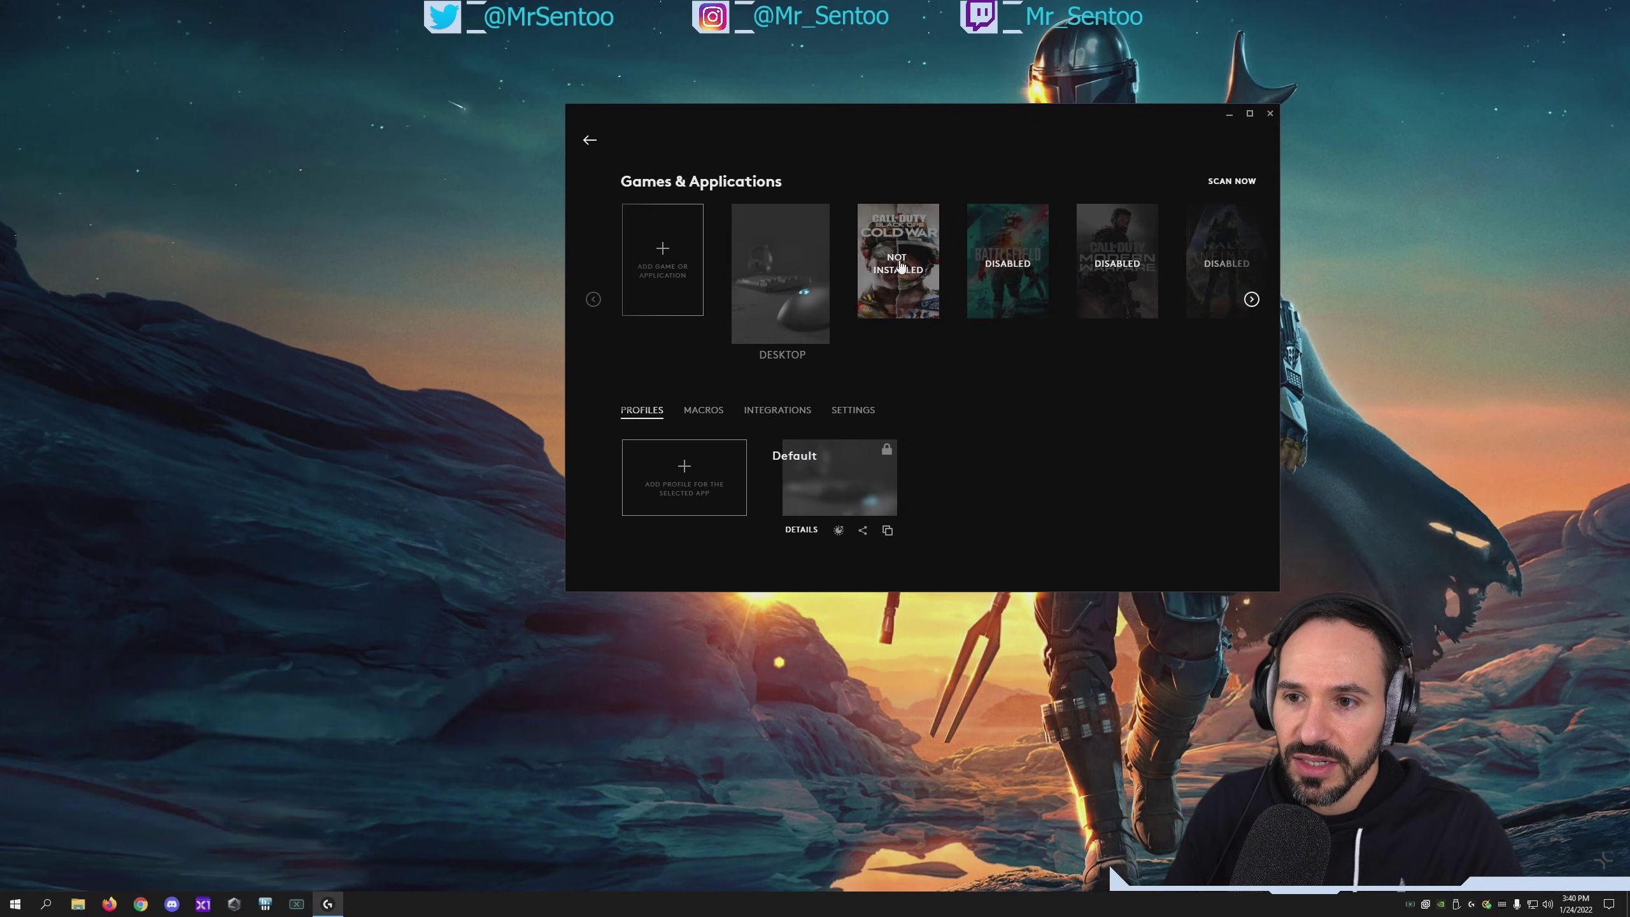
pyautogui.click(1251, 299)
pyautogui.click(1251, 299)
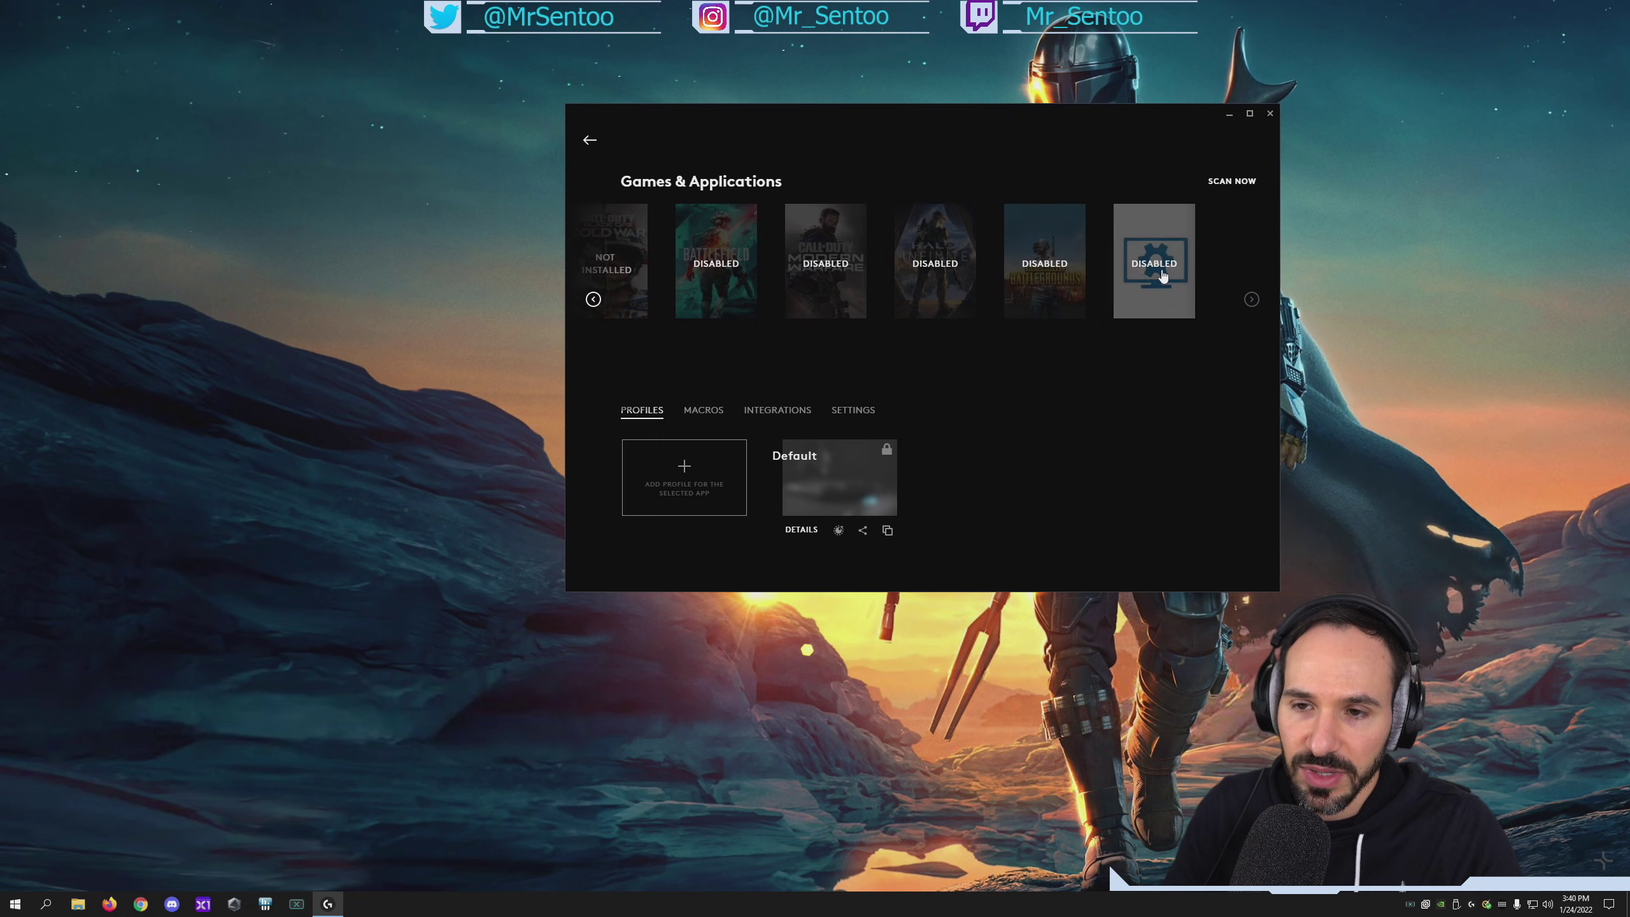
pyautogui.click(1040, 256)
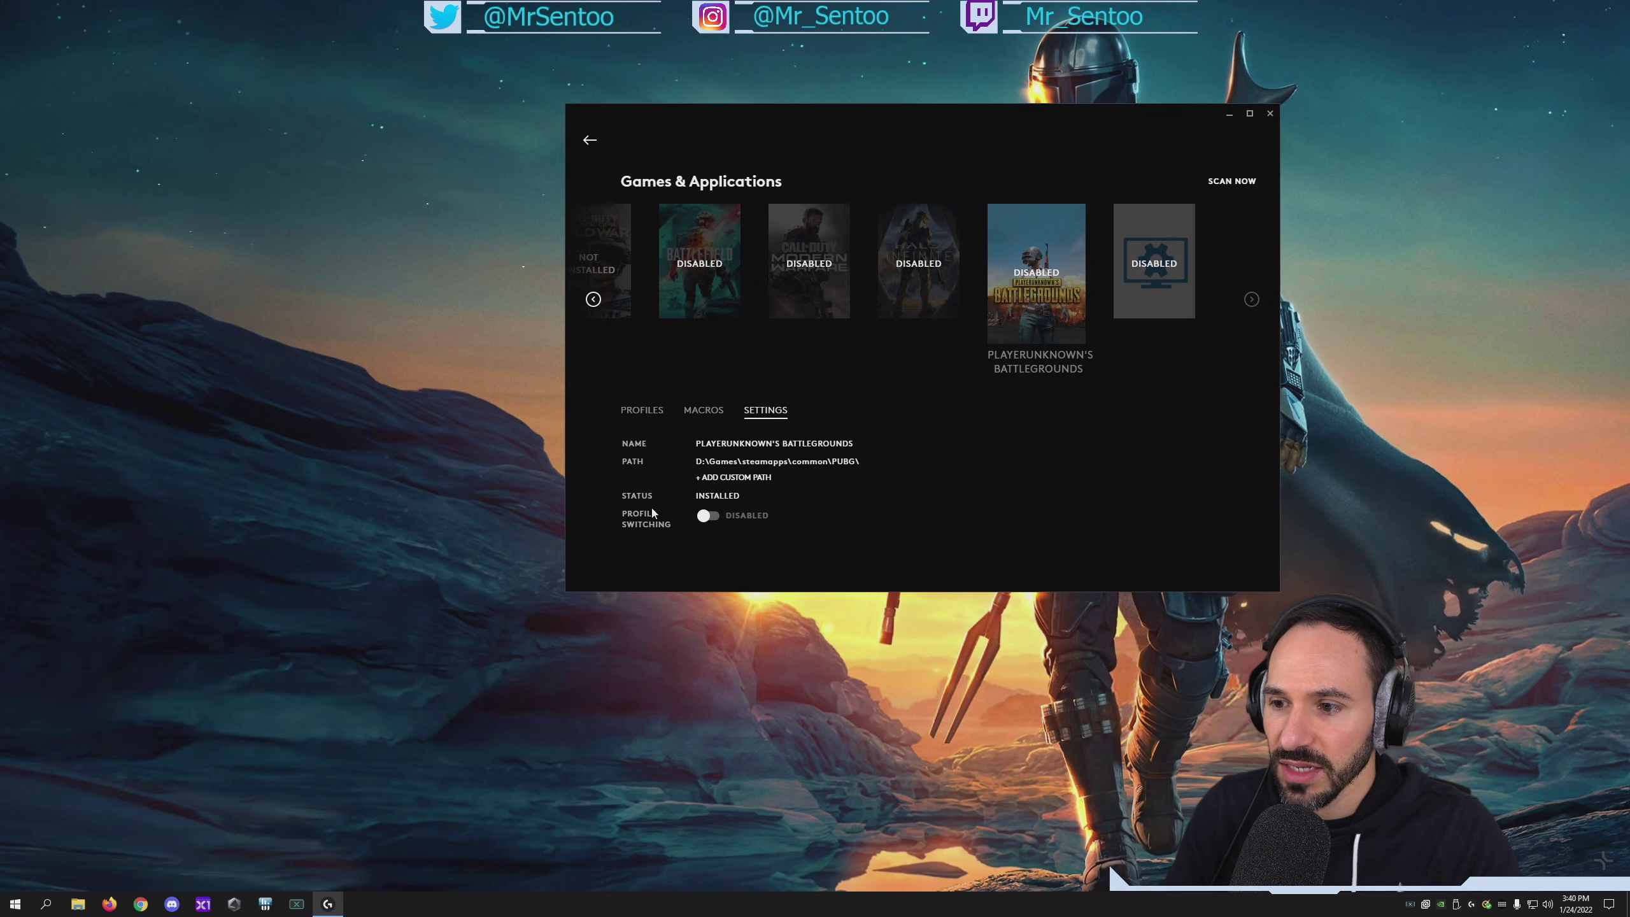
pyautogui.click(718, 520)
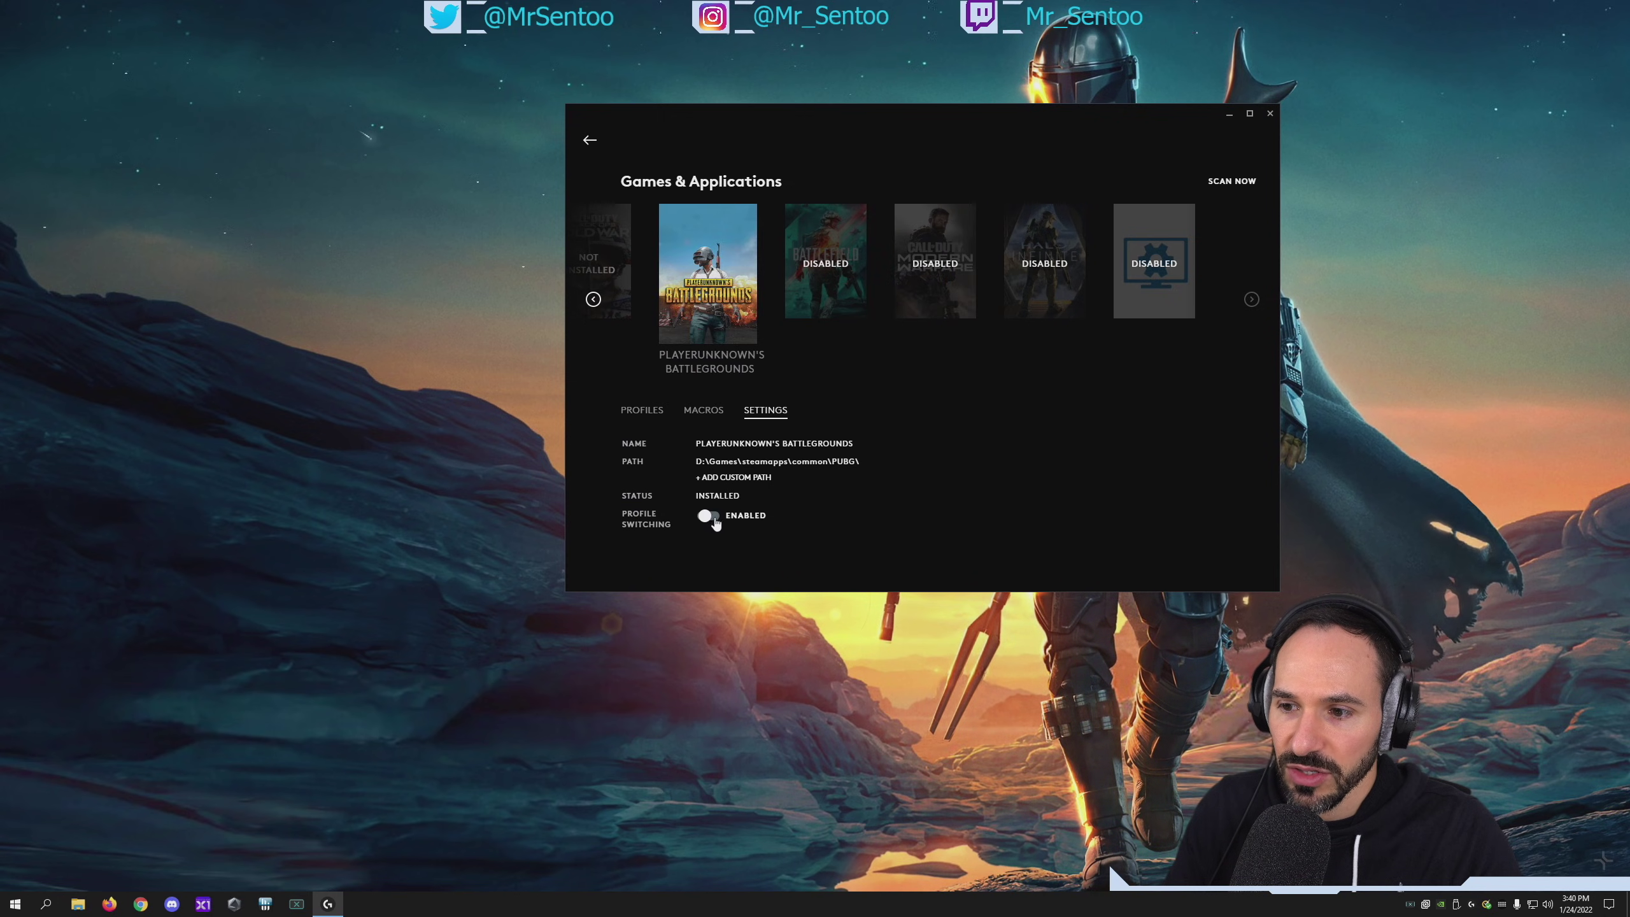
pyautogui.click(709, 517)
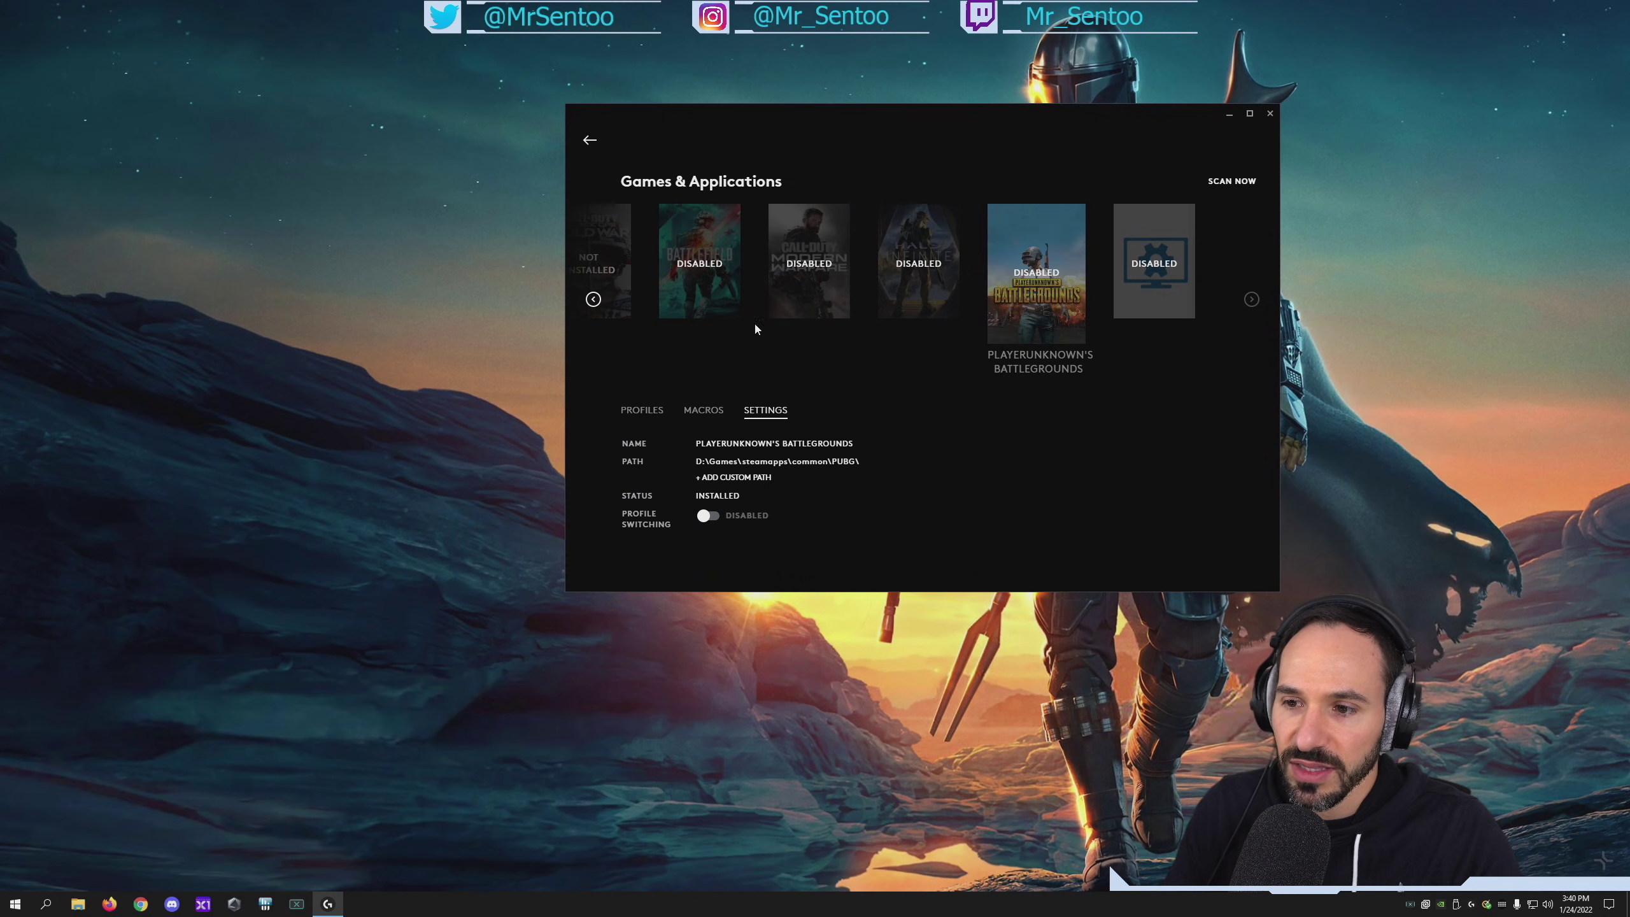
pyautogui.click(591, 301)
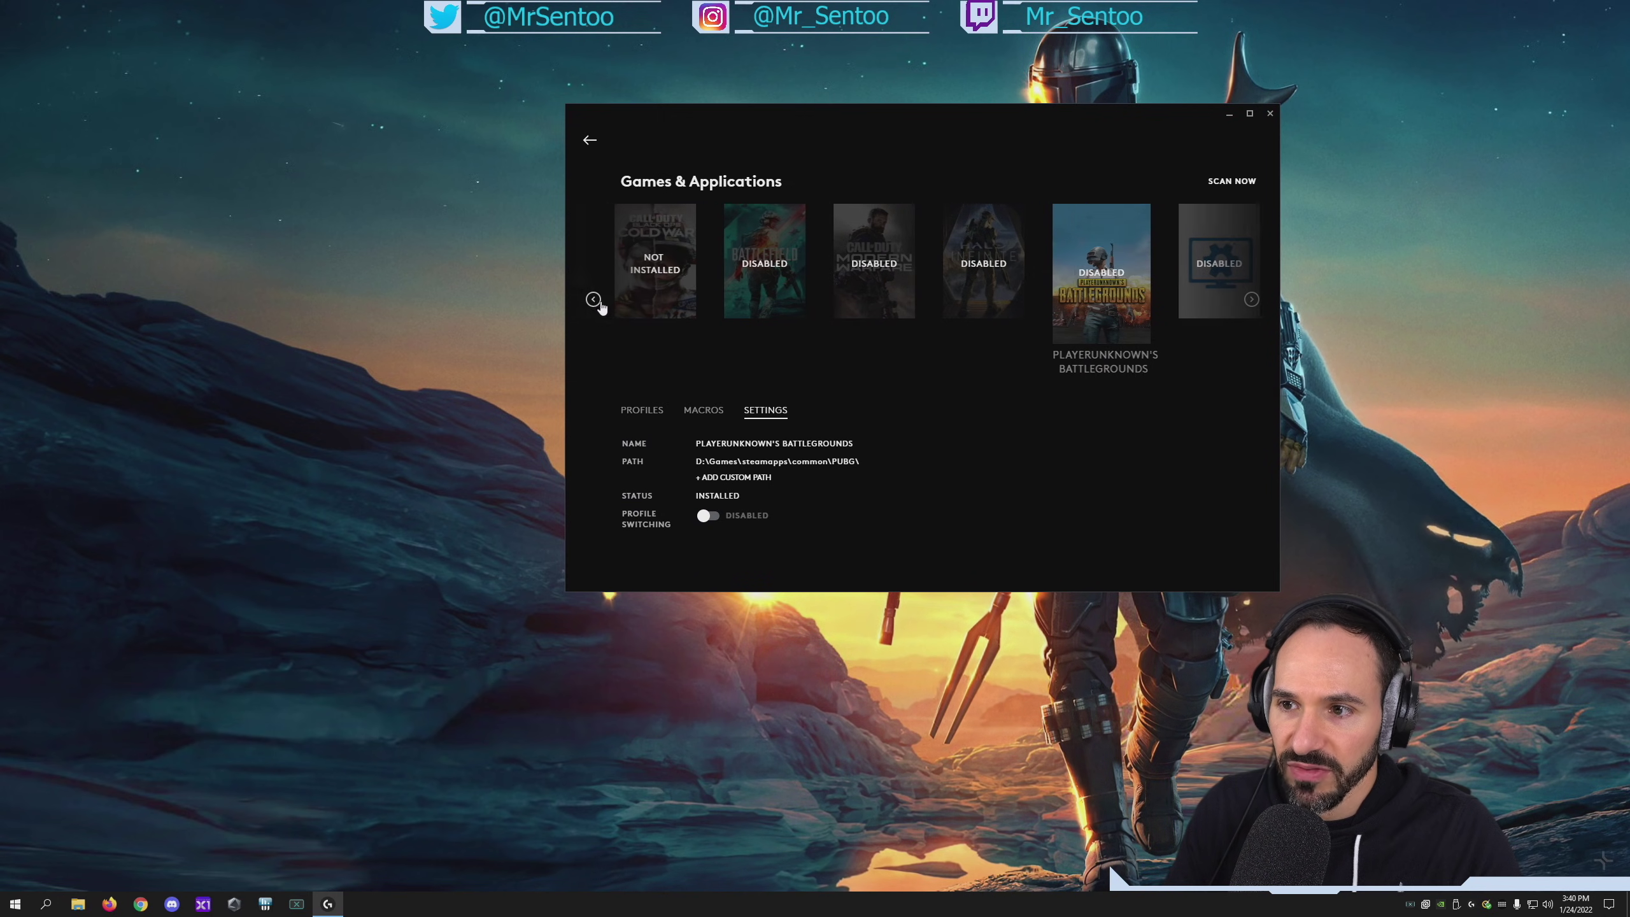
pyautogui.click(591, 141)
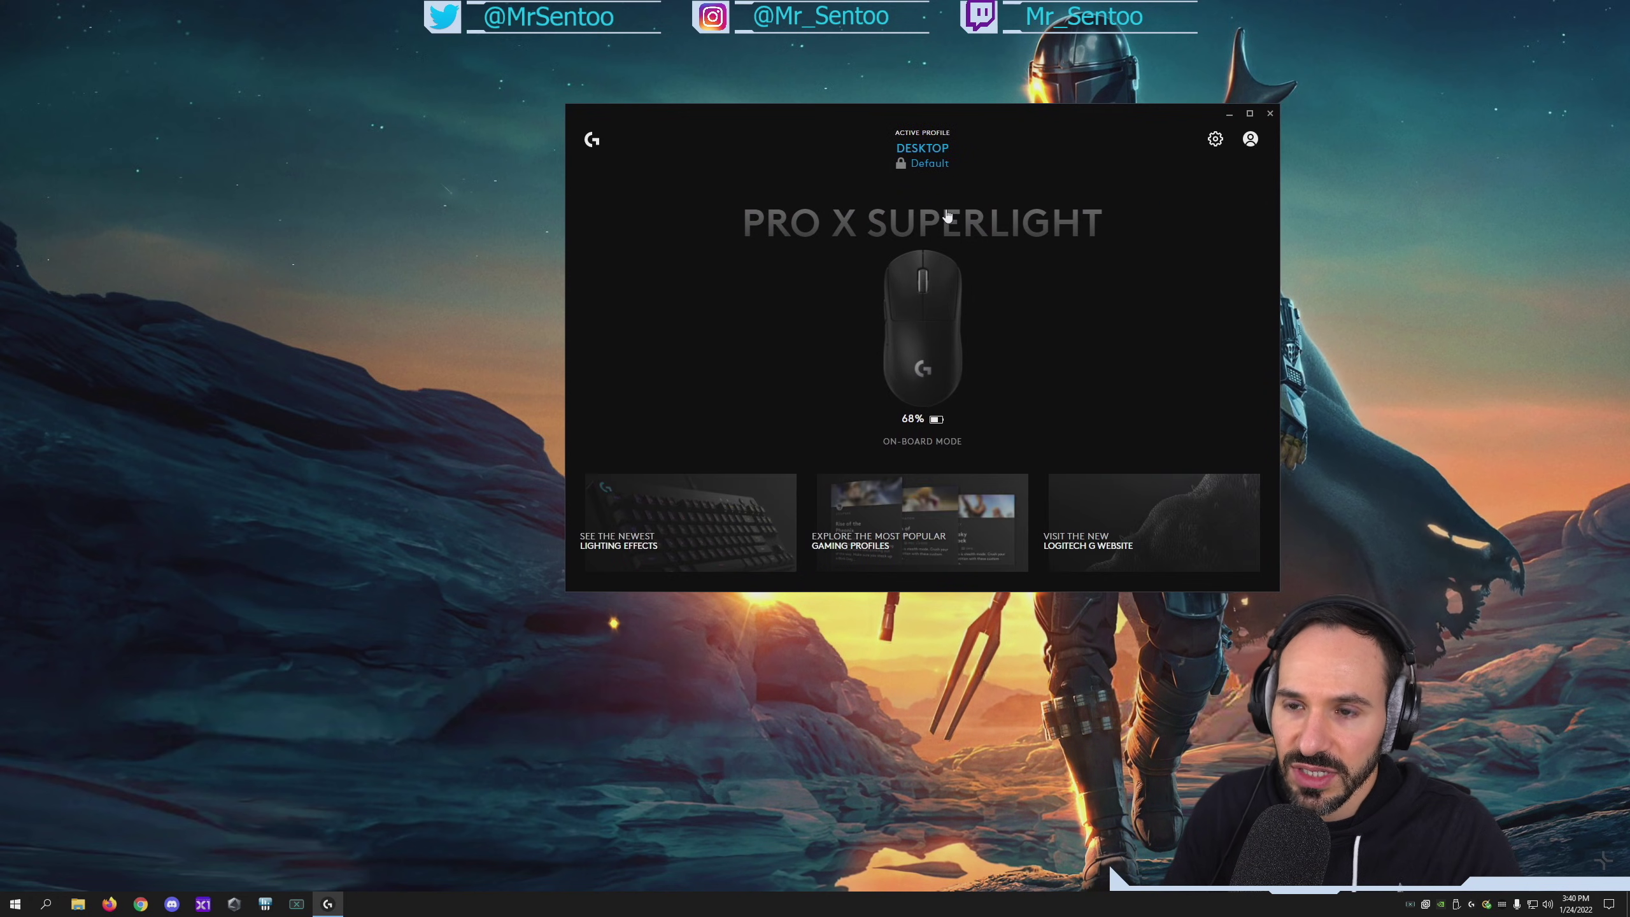